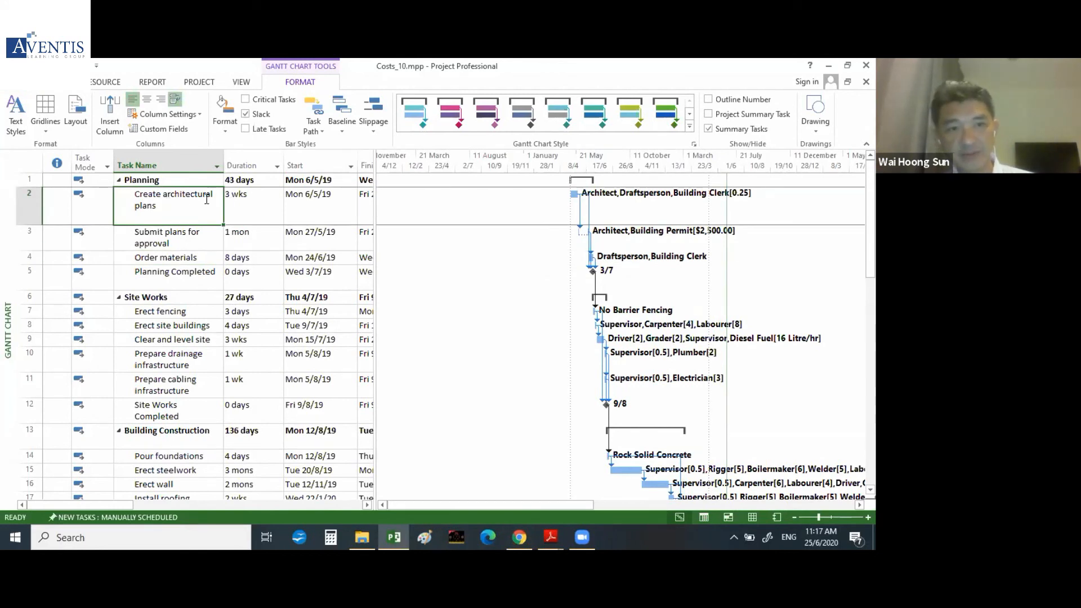
- Widen the task table to reveal the Finish and Predecessors columns and review the duration and dates of Create architectural plans
left_click(261, 203)
left_click_drag(373, 228, 494, 241)
left_click(322, 213)
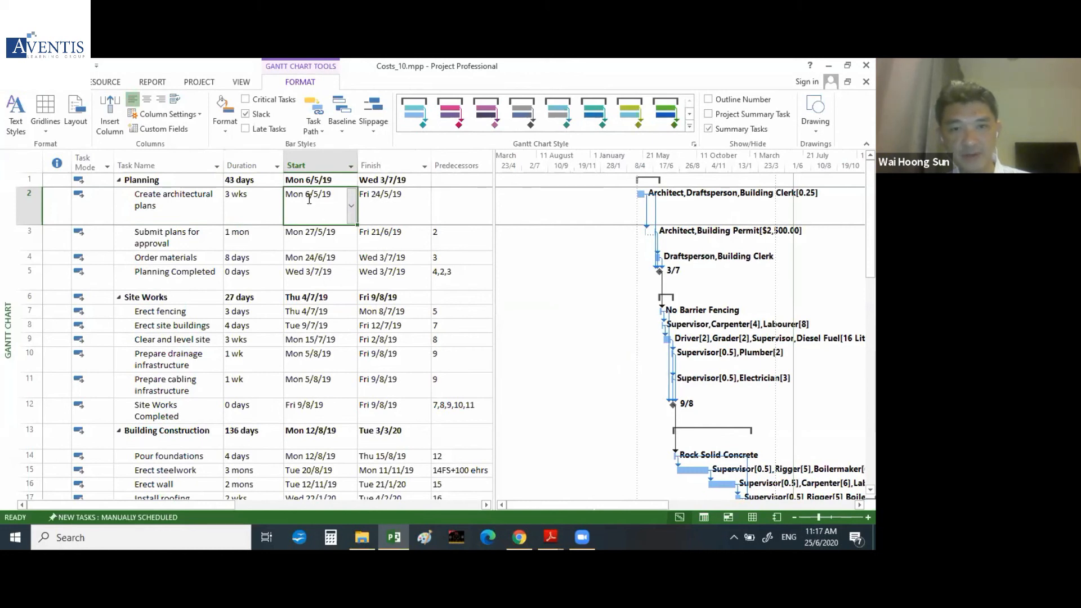
left_click(385, 208)
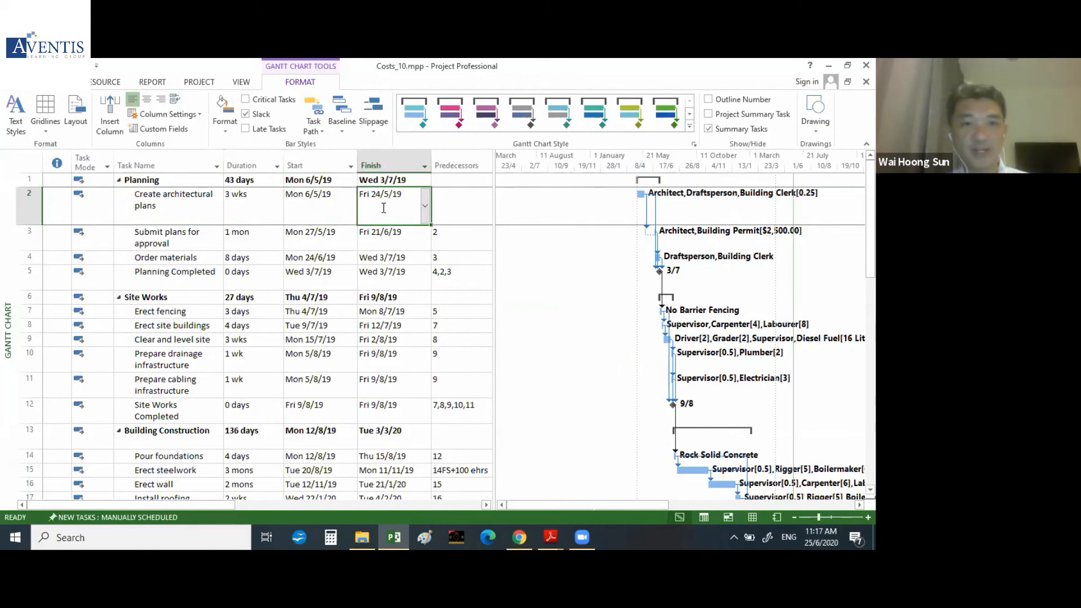
left_click(187, 209)
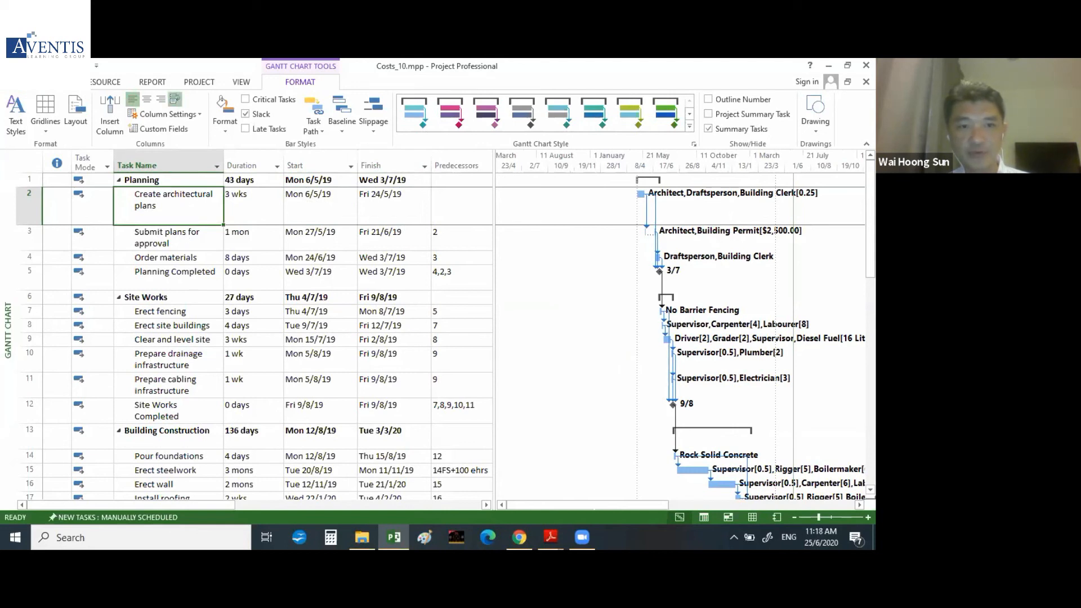
- Go through the Planning subtasks from Submit plans for approval to the Planning Completed milestone
left_click(173, 268)
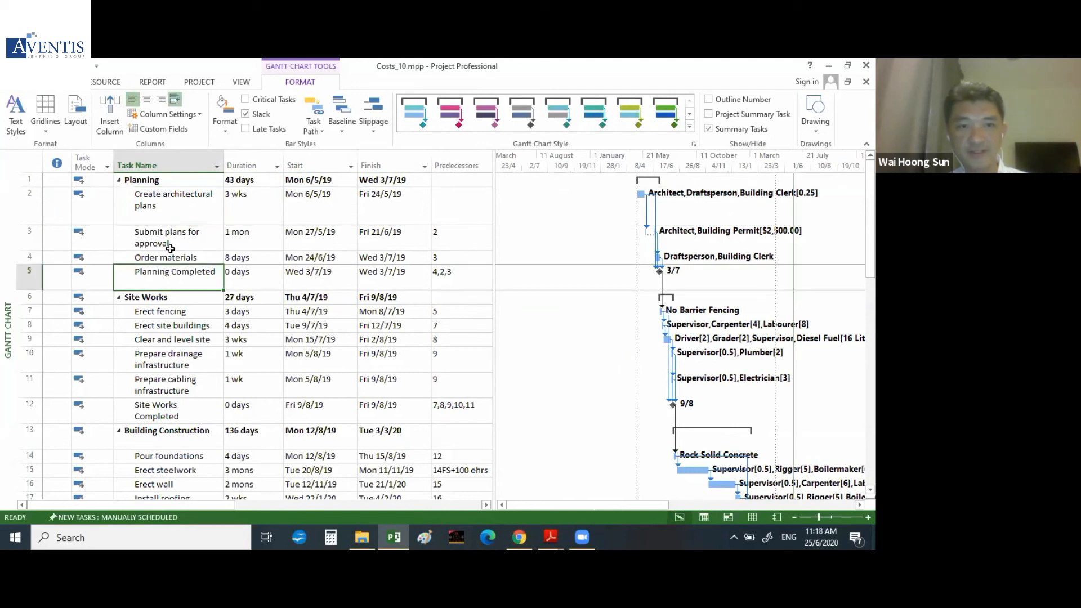
left_click(169, 242)
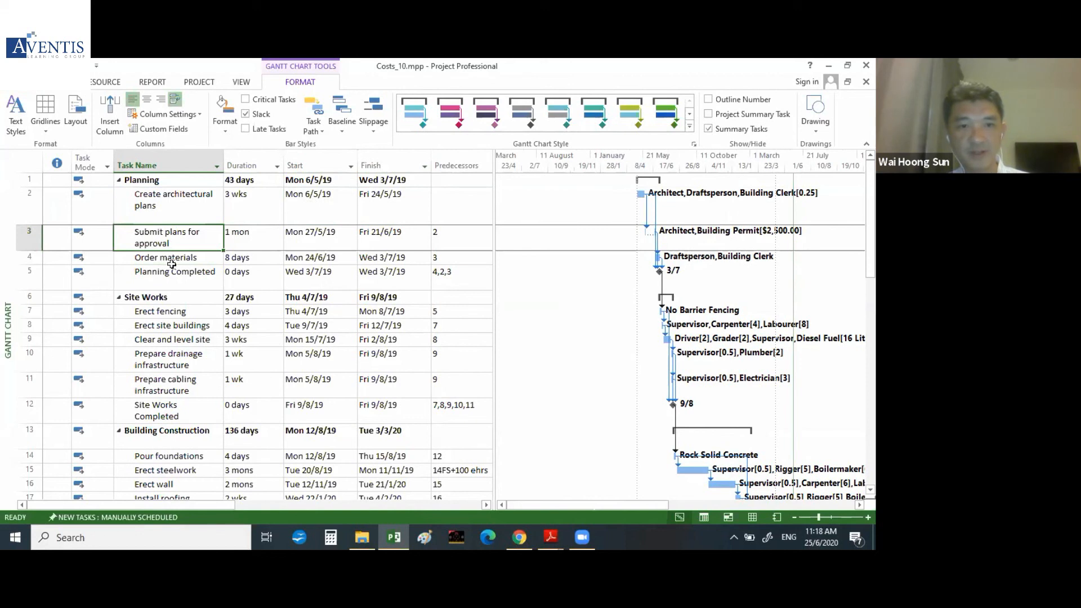
left_click(171, 261)
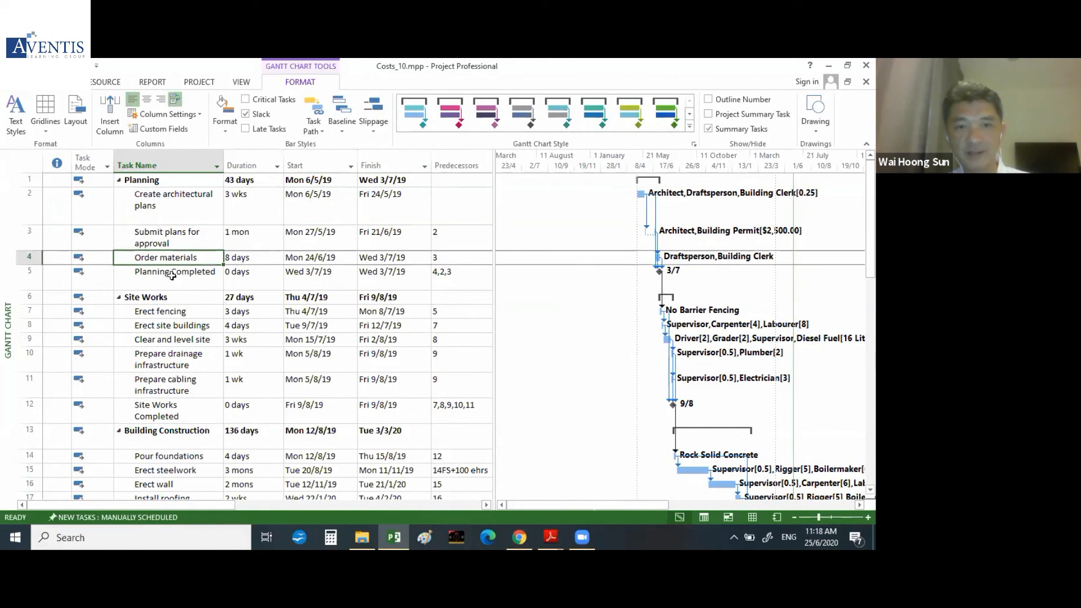
left_click(172, 276)
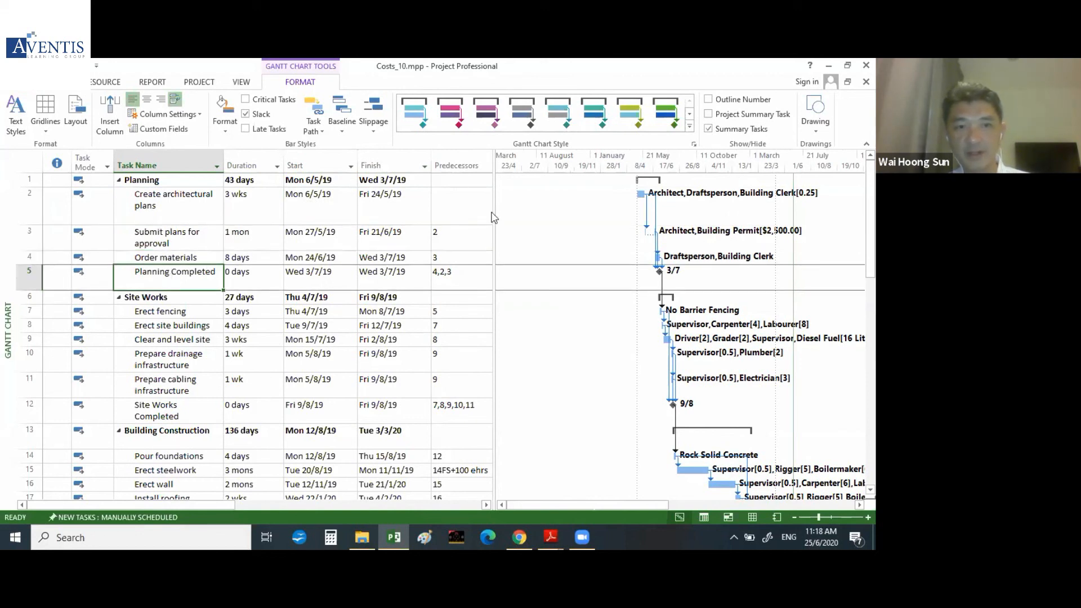
- Widen the task table to reveal the Resource Names column and check the Planning Completed milestone's duration and start date
left_click_drag(492, 226, 586, 224)
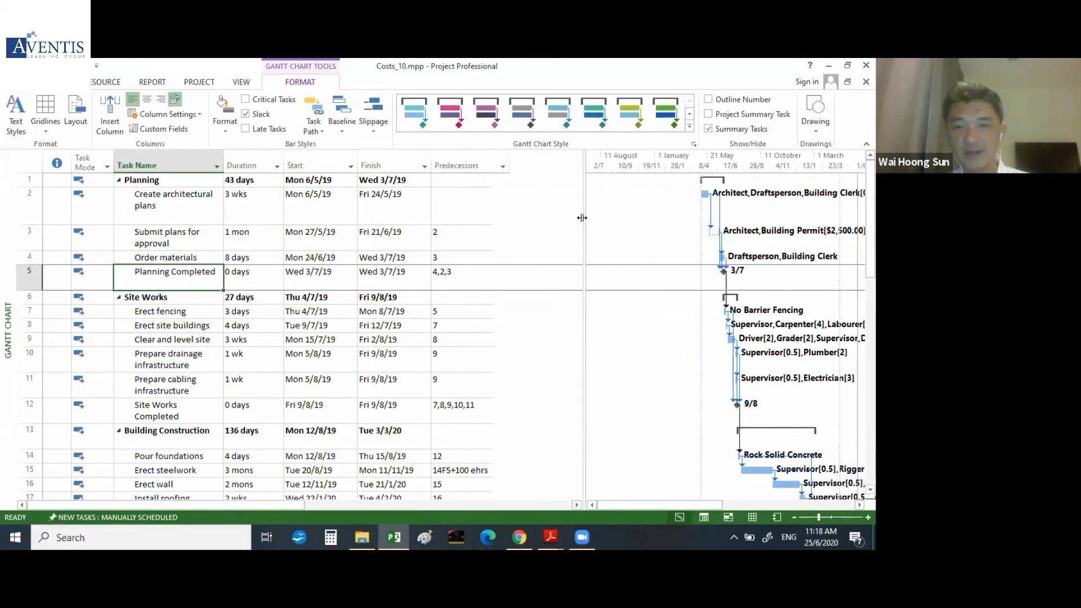
left_click(254, 276)
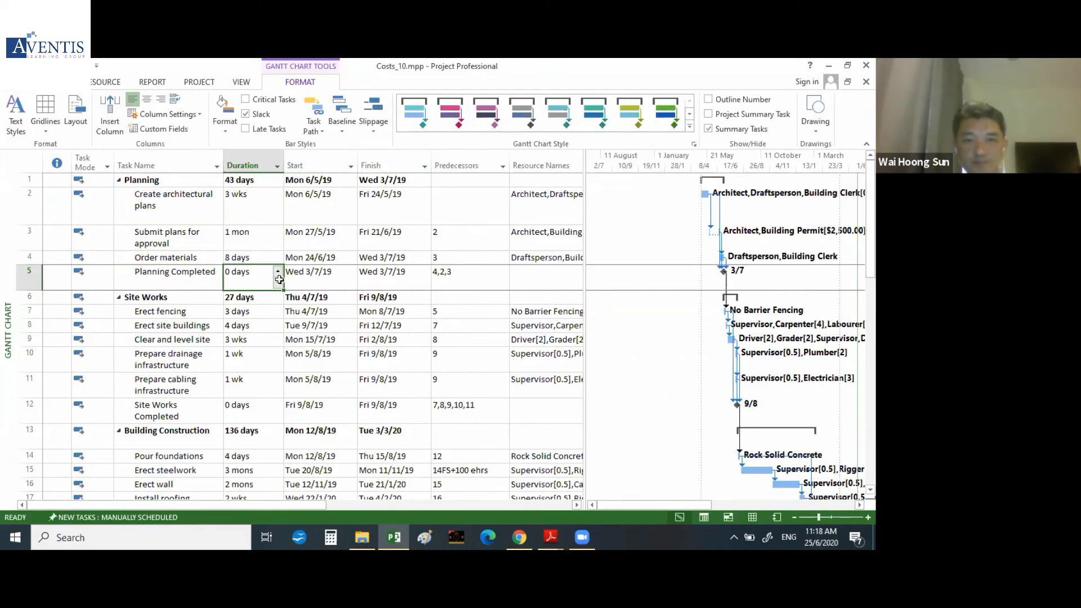
left_click(312, 278)
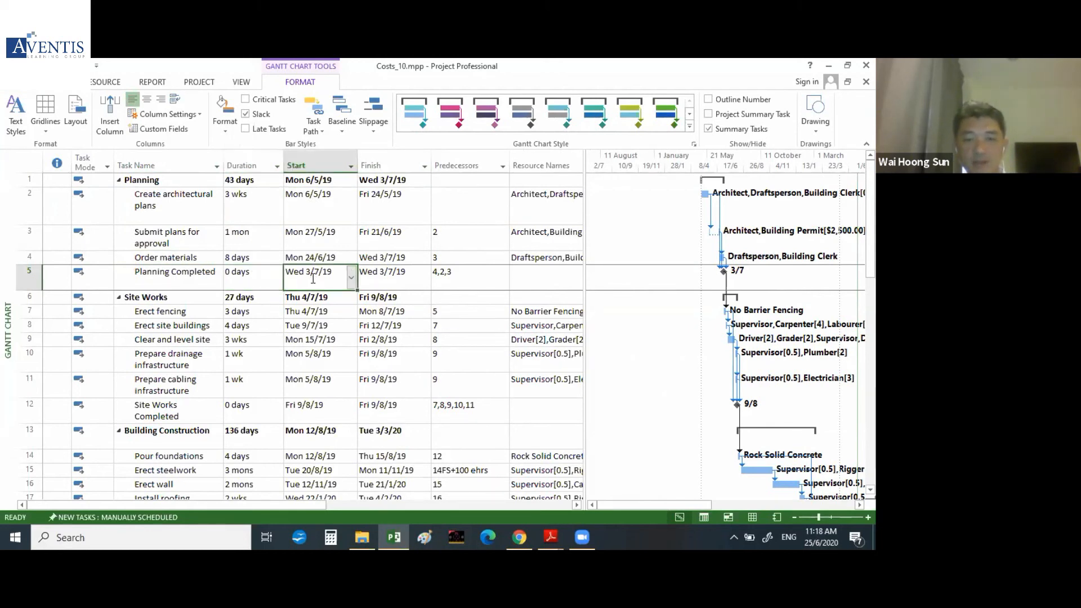
left_click(188, 276)
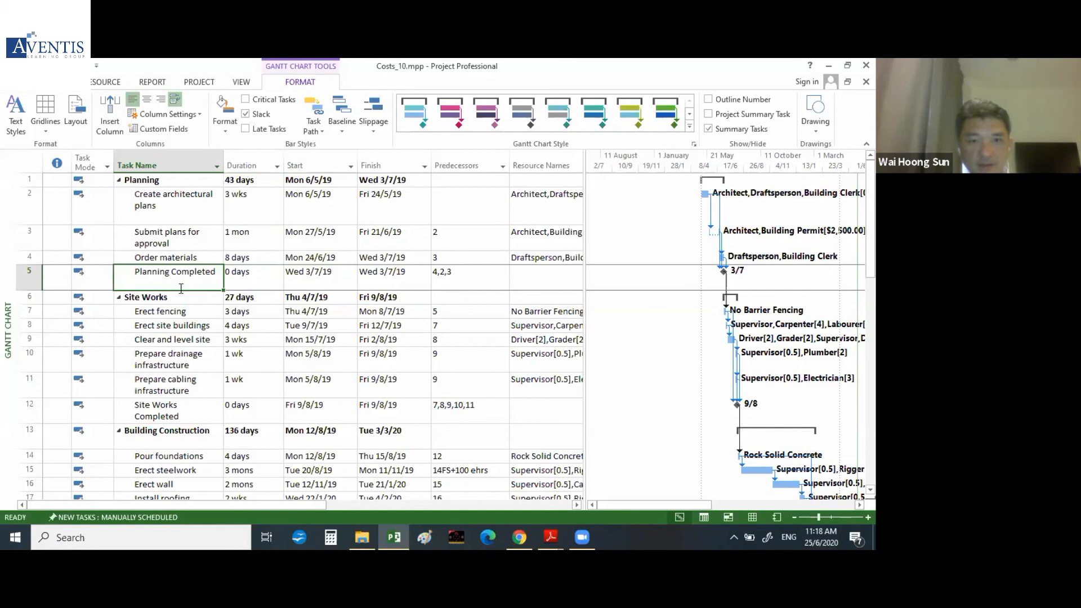
- Compare the duration and dates of Create architectural plans with the predecessor of Submit plans for approval
left_click(205, 316)
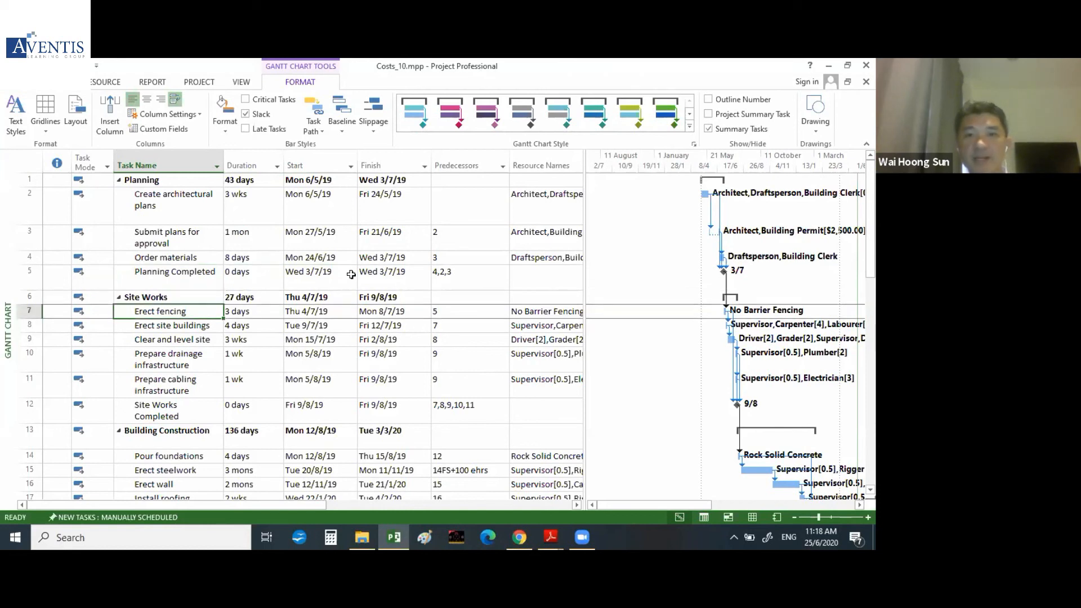
left_click(446, 232)
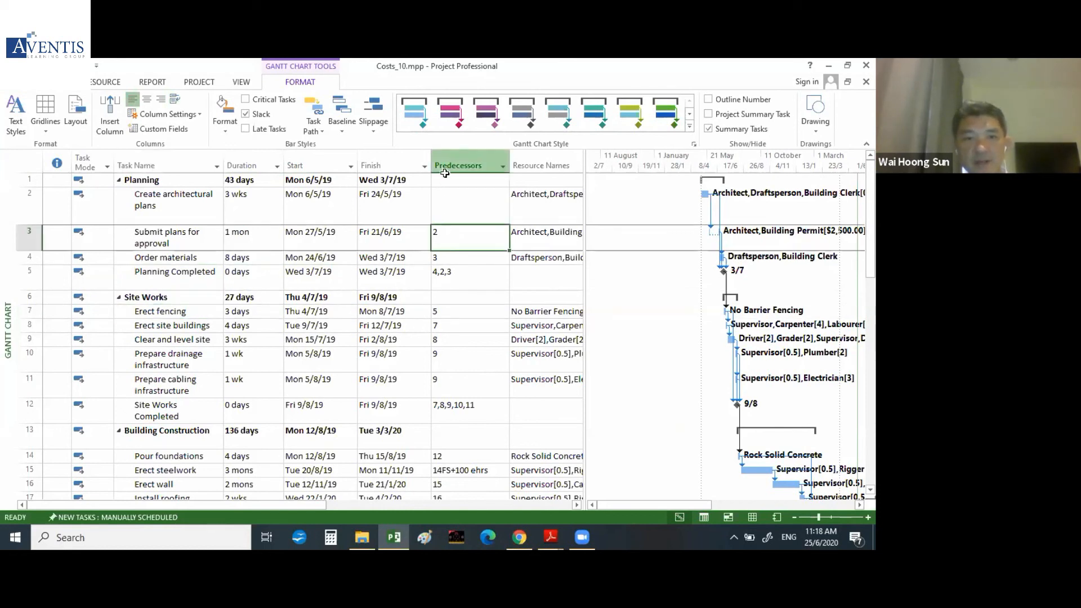
left_click(168, 198)
left_click(242, 205)
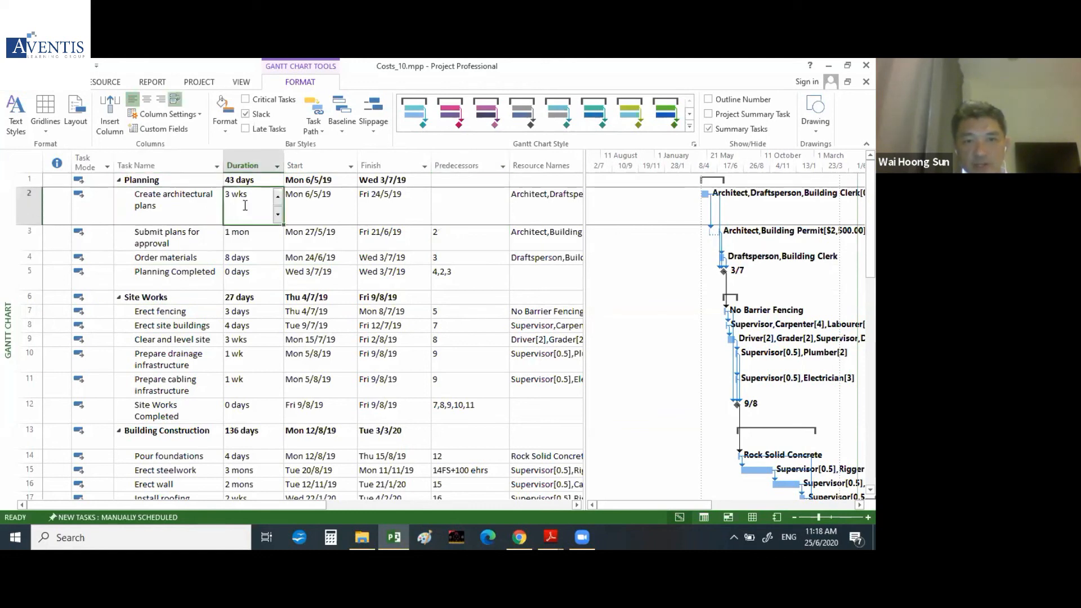
left_click(316, 204)
left_click(390, 201)
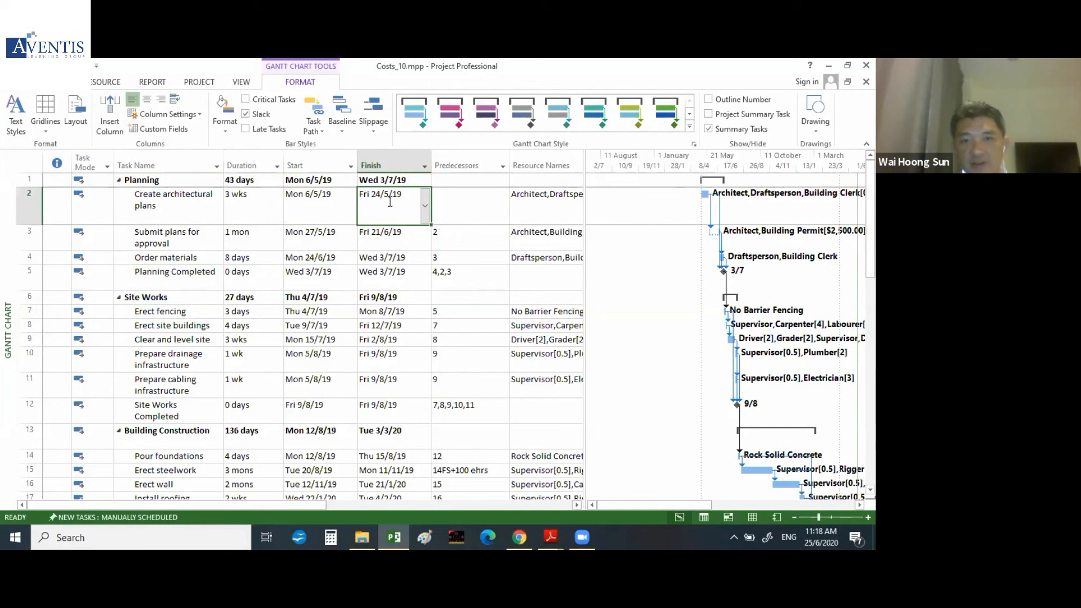
left_click(450, 236)
left_click(163, 233)
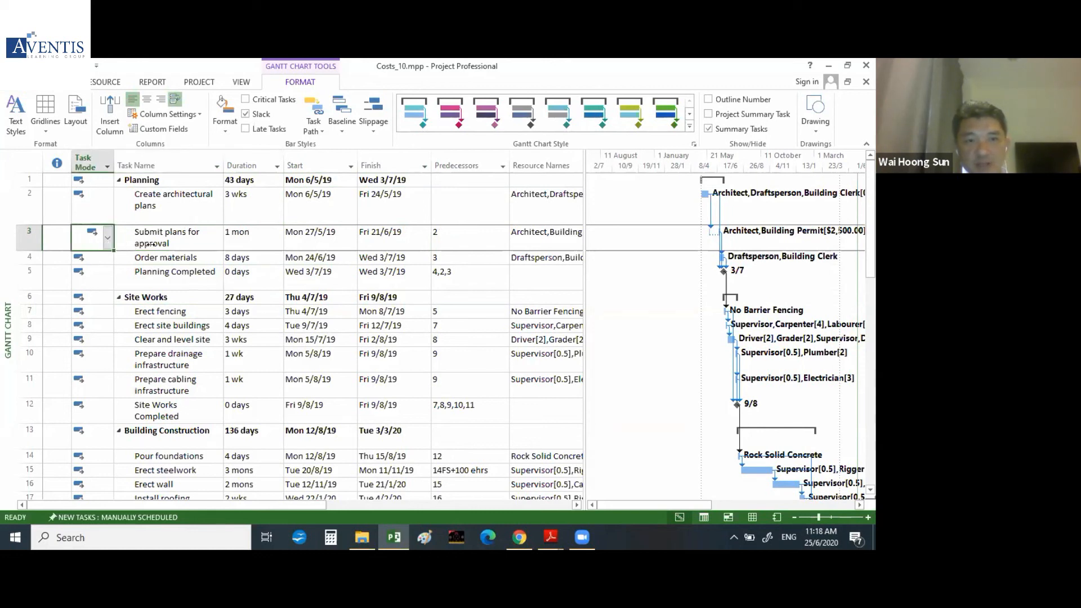
left_click(453, 239)
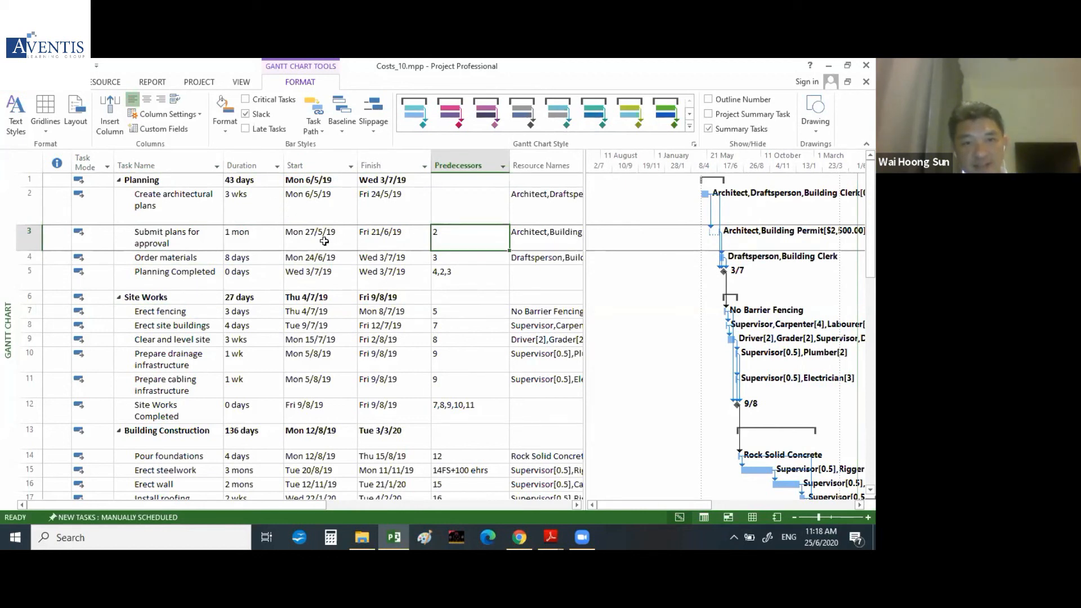
- Recheck the Create architectural plans entries and look through the whole schedule down to Commissioning Completed
left_click(294, 207)
left_click(235, 208)
left_click(194, 206)
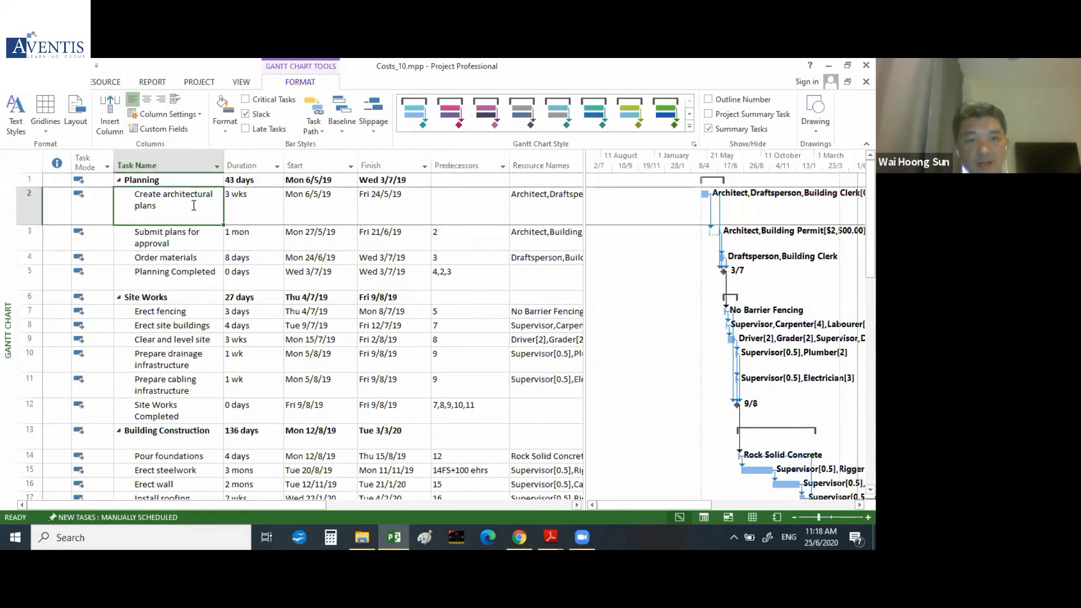
left_click(175, 99)
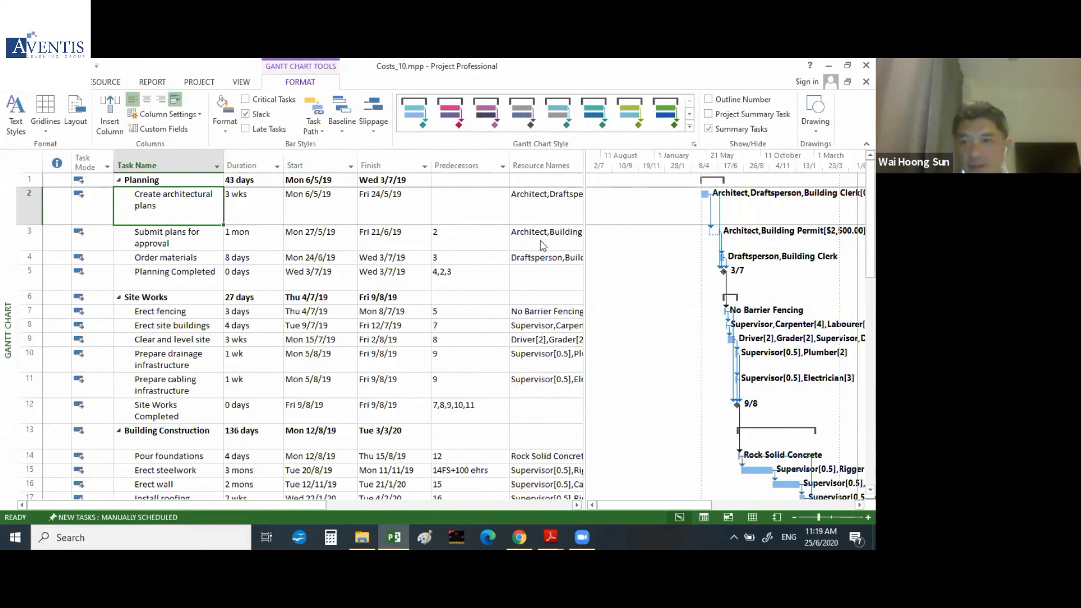
scroll(541, 245, "down", 6)
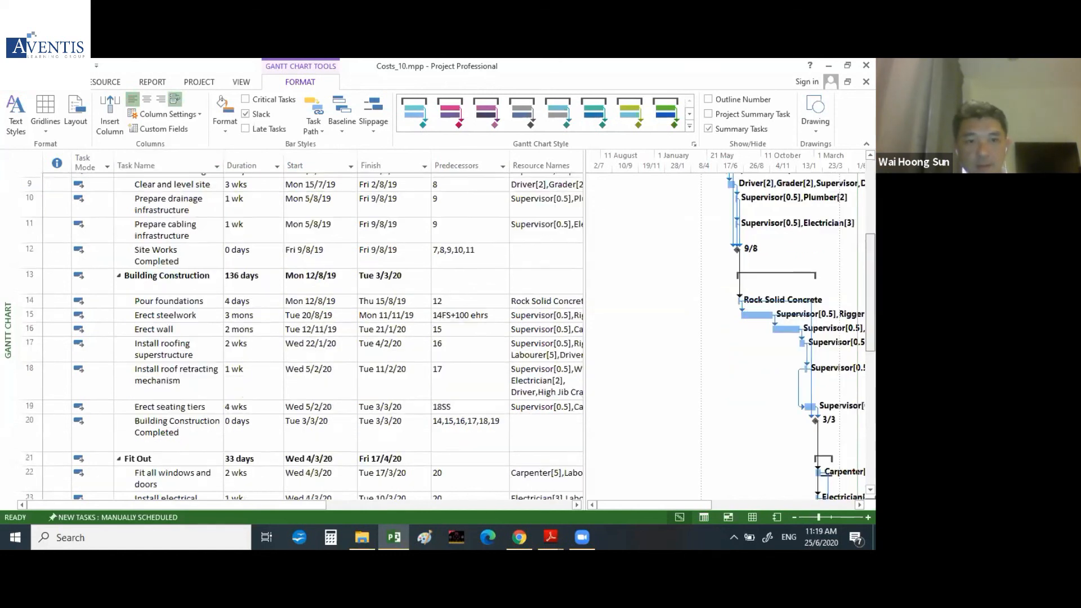
scroll(444, 336, "down", 3)
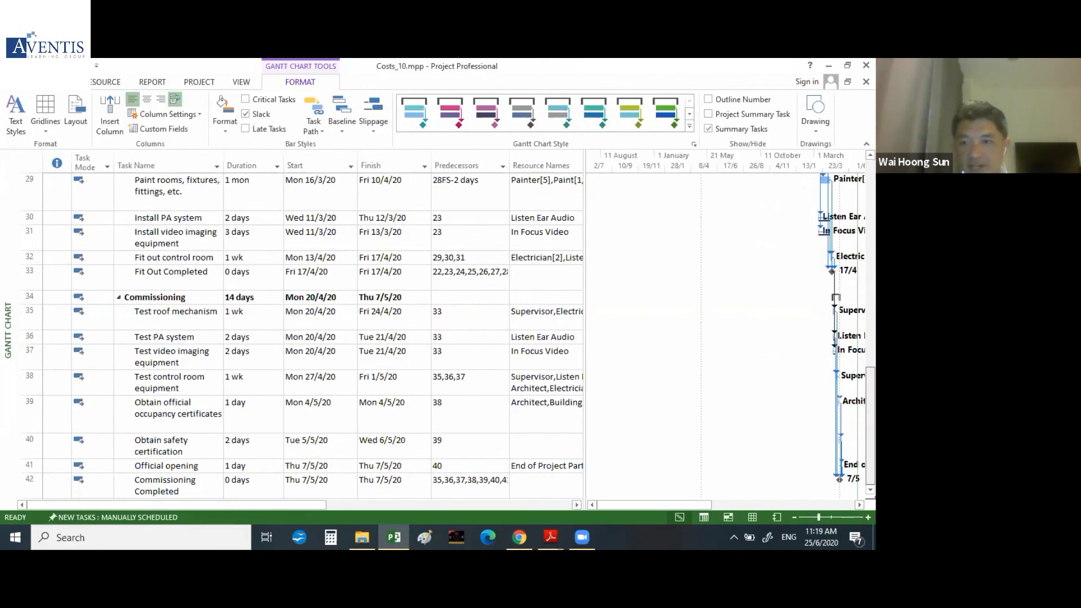
scroll(444, 336, "up", 9)
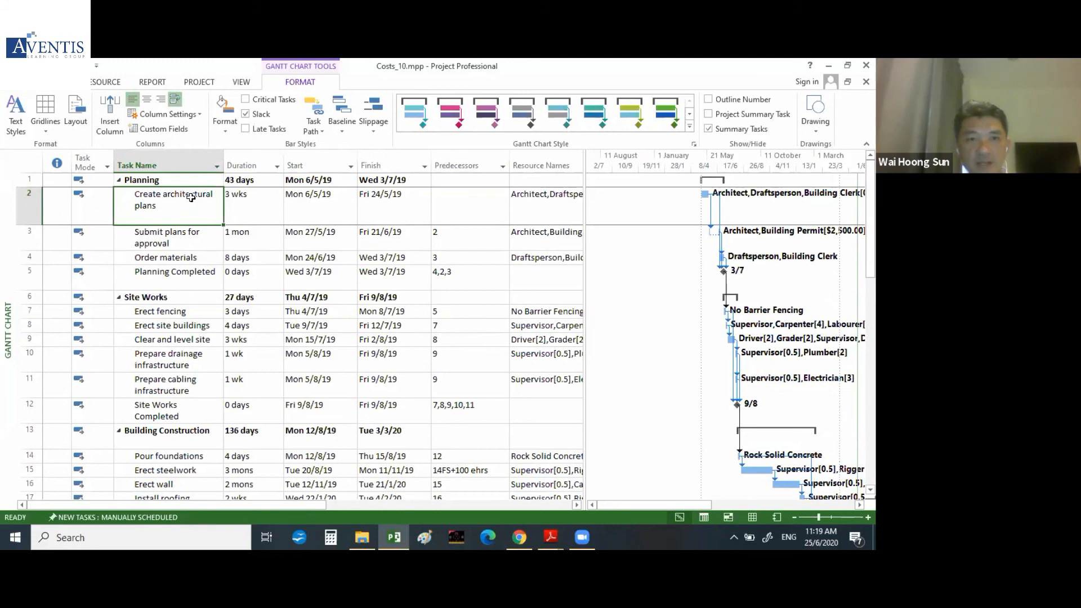
- Review the summary tasks Planning, Site Works and Building Construction and the phases that follow them
left_click(177, 181)
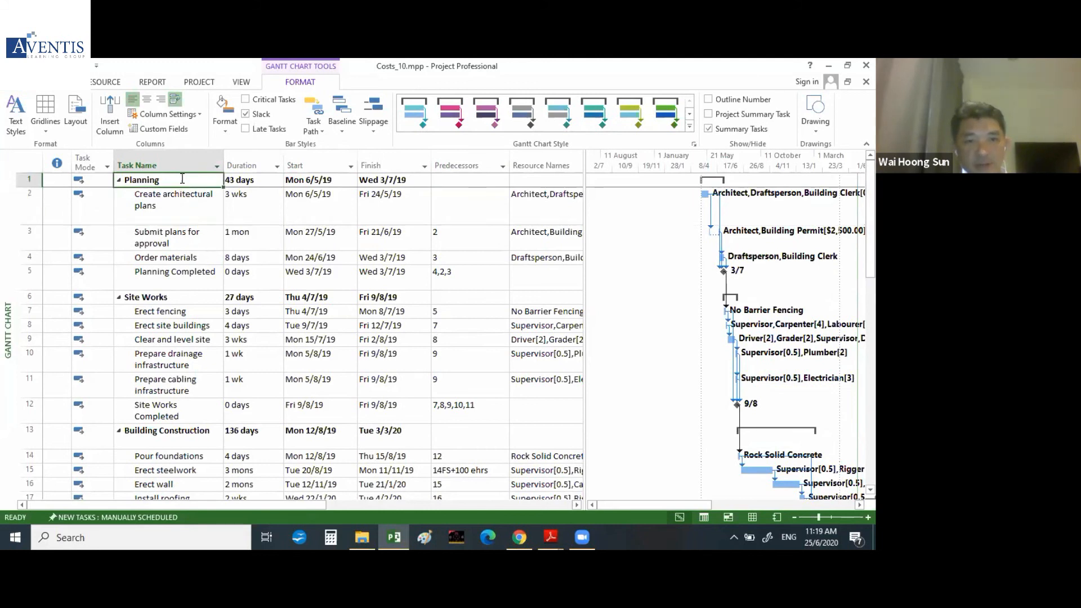
left_click(163, 300)
left_click(199, 445)
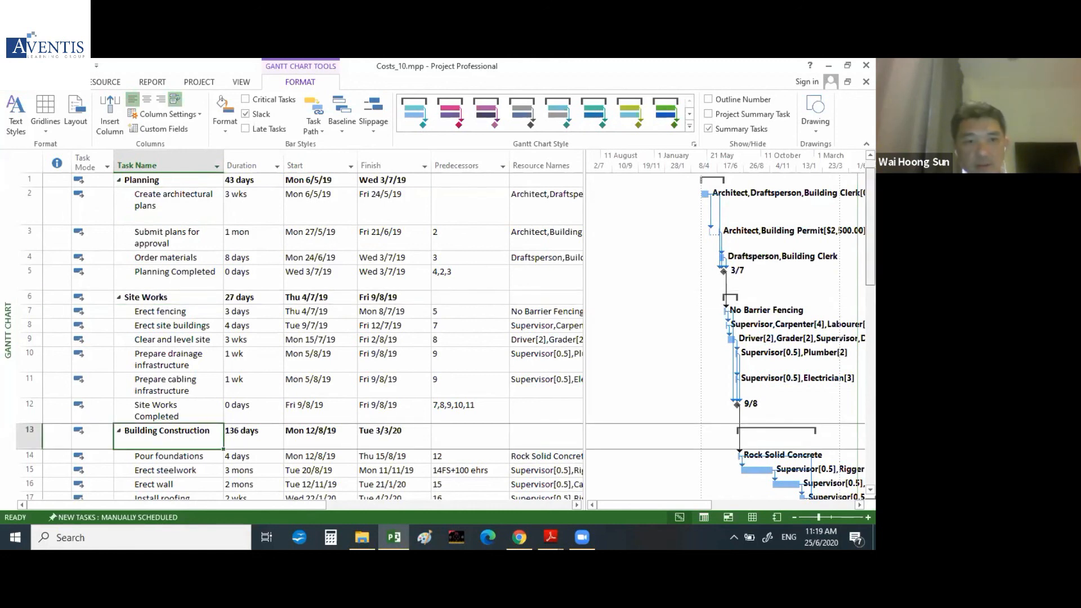
scroll(304, 338, "down", 8)
scroll(843, 235, "up", 8)
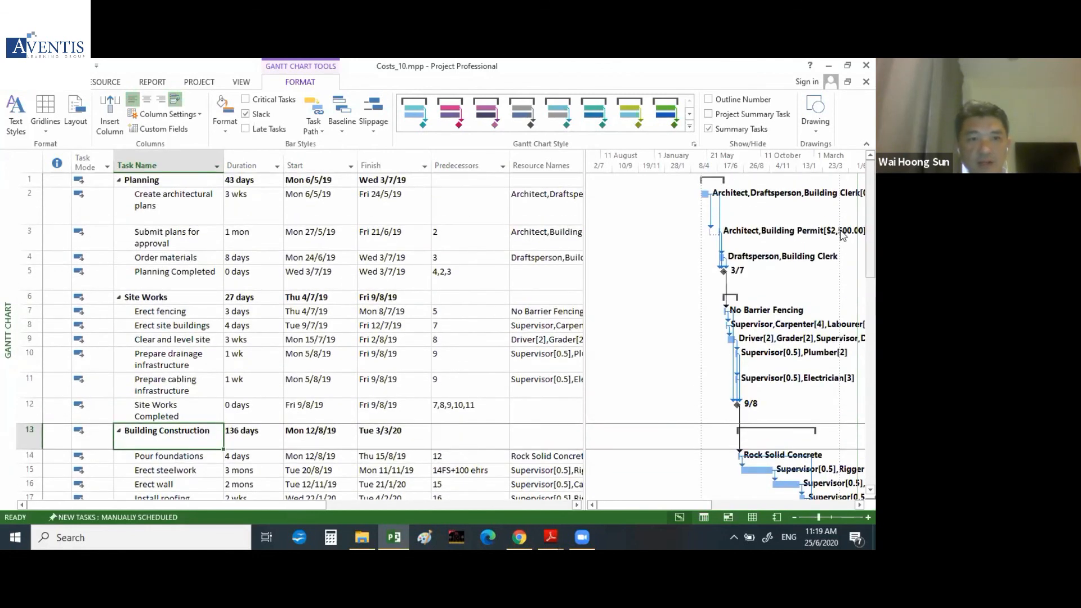
- Examine the predecessor links among the Planning subtasks, from Create architectural plans through to the Planning Completed milestone
left_click(170, 233)
left_click(158, 260)
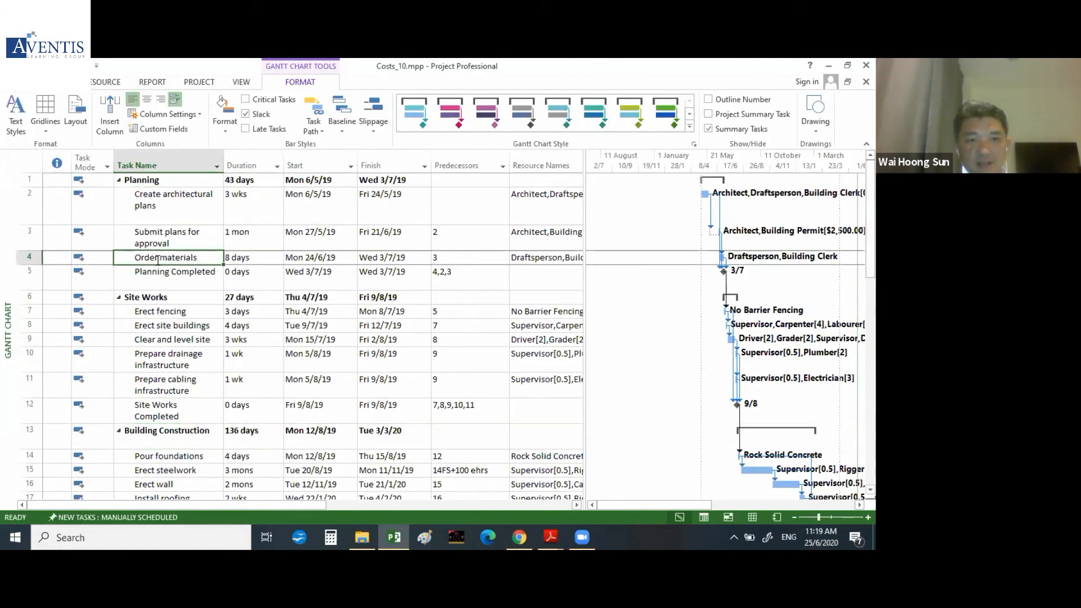
left_click(159, 182)
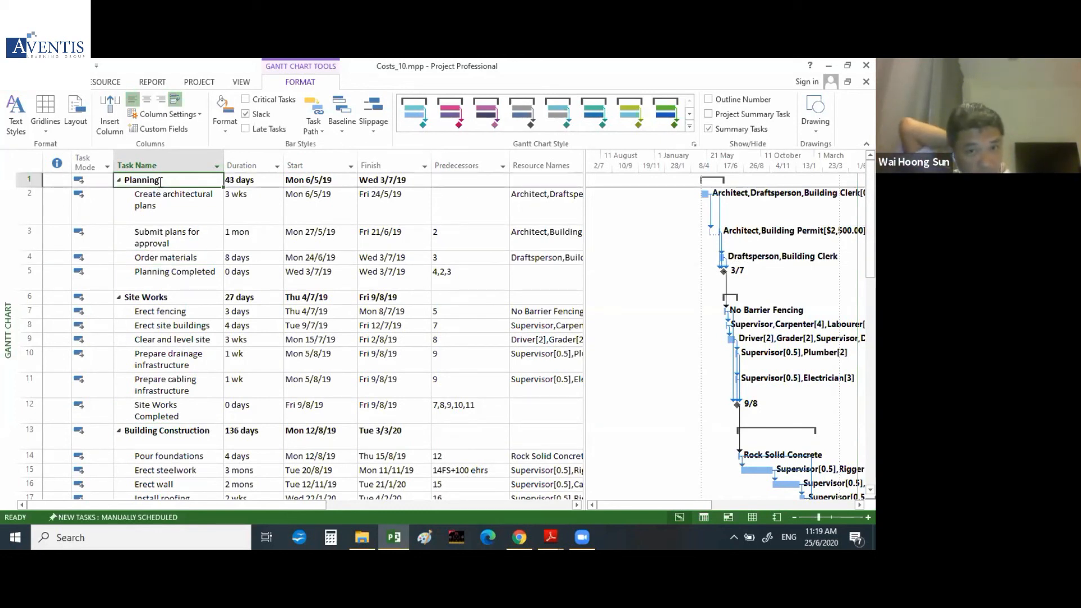
left_click(464, 284)
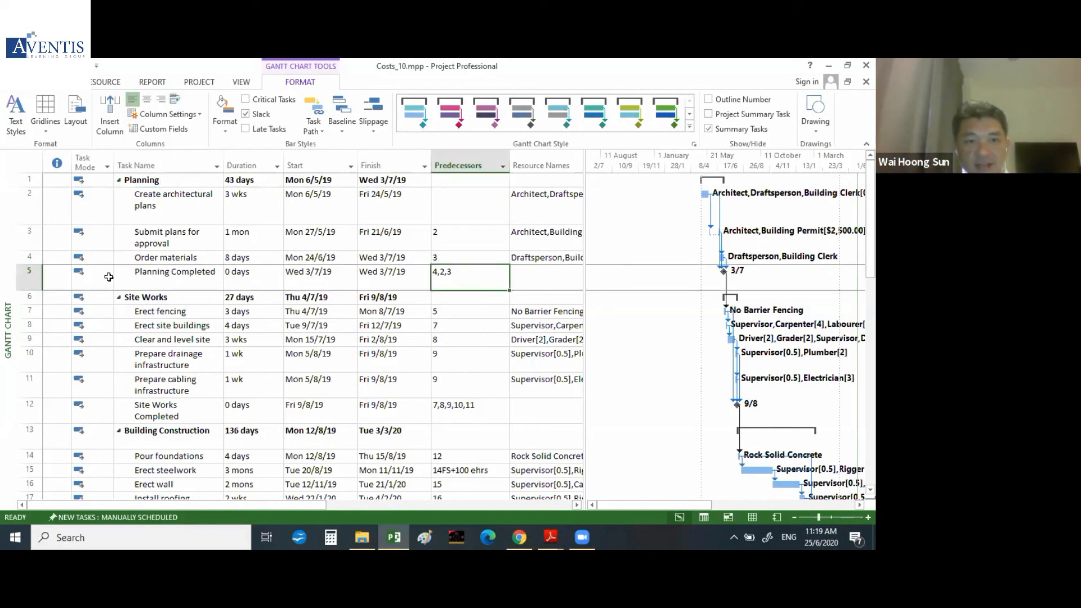
left_click(450, 259)
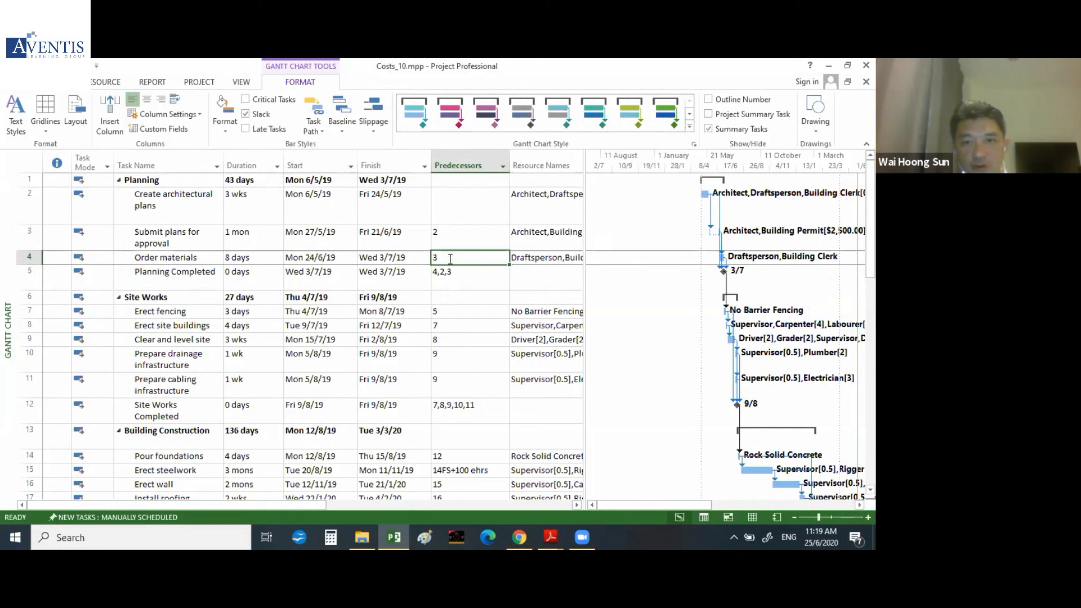
left_click(451, 212)
left_click(454, 236)
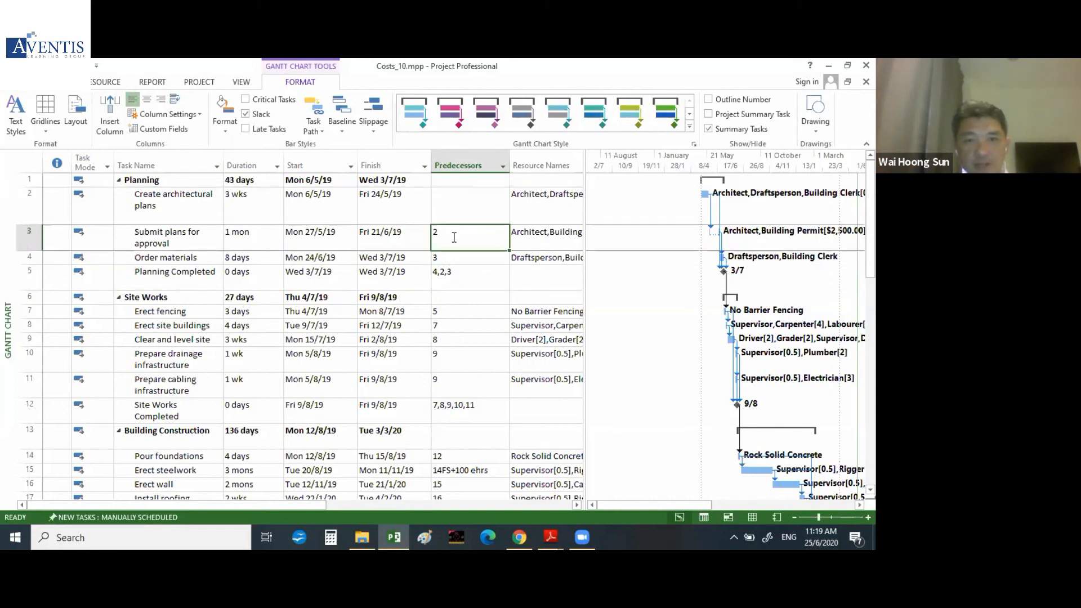
left_click(452, 213)
left_click(451, 246)
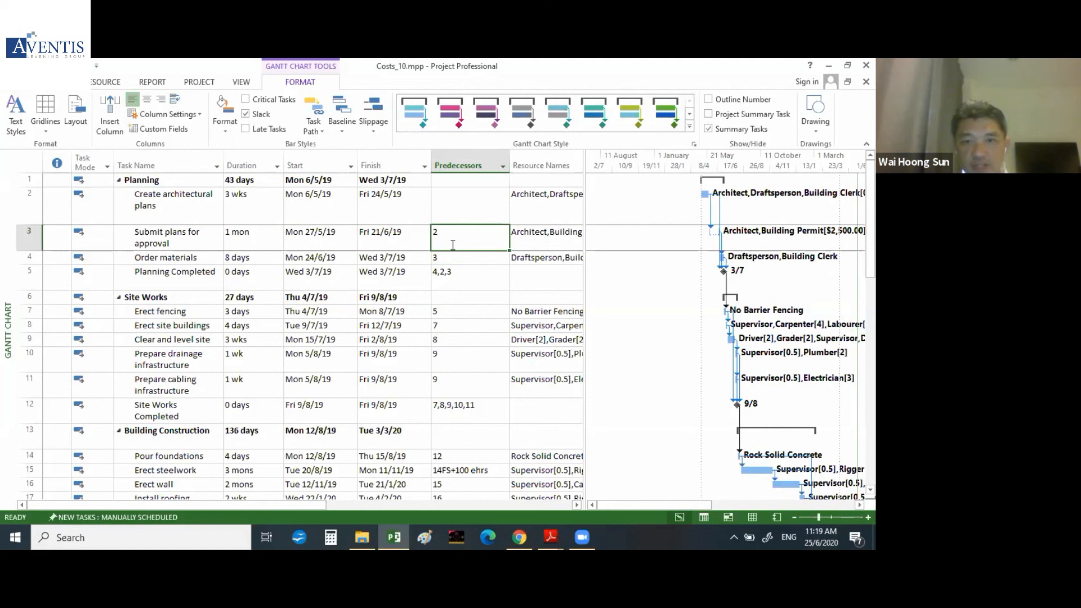
left_click(461, 273)
left_click(460, 261)
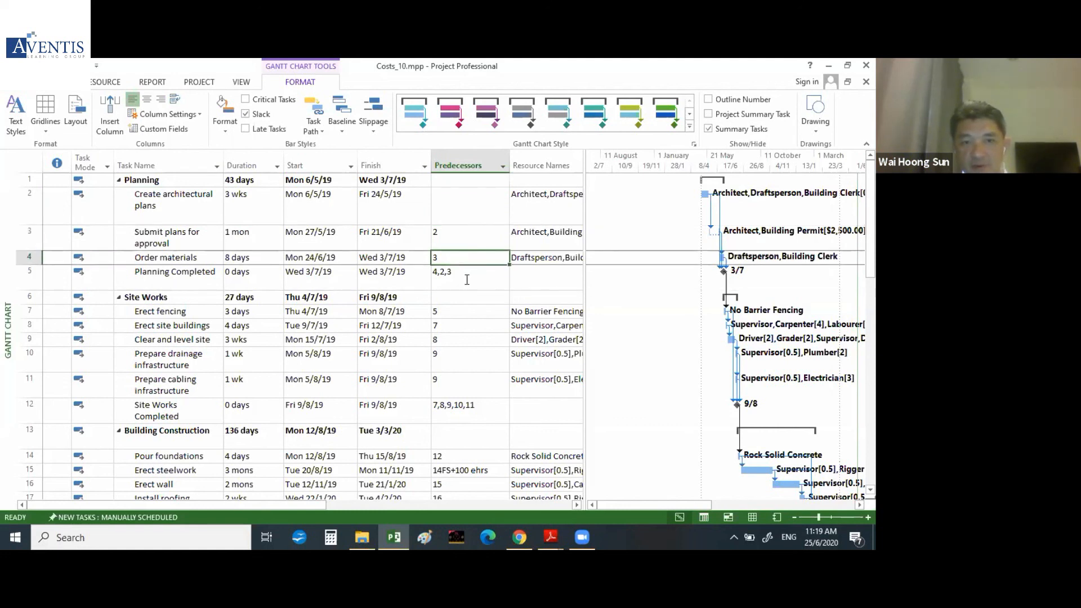
left_click(465, 279)
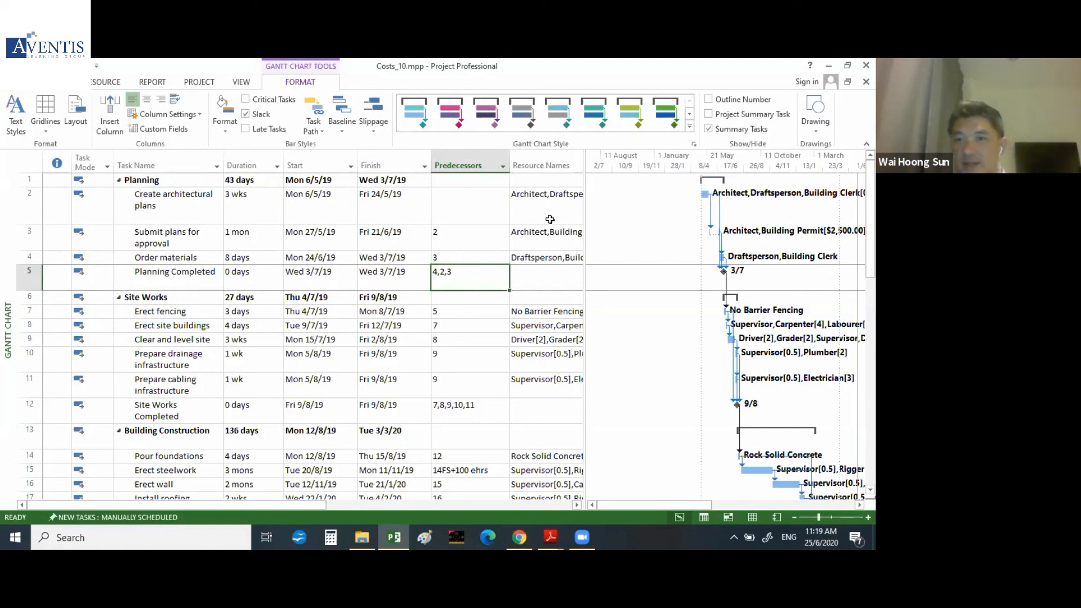
- Shift the Gantt timeline to a later period and view the bars of the final Commissioning tasks
left_click_drag(701, 505, 725, 509)
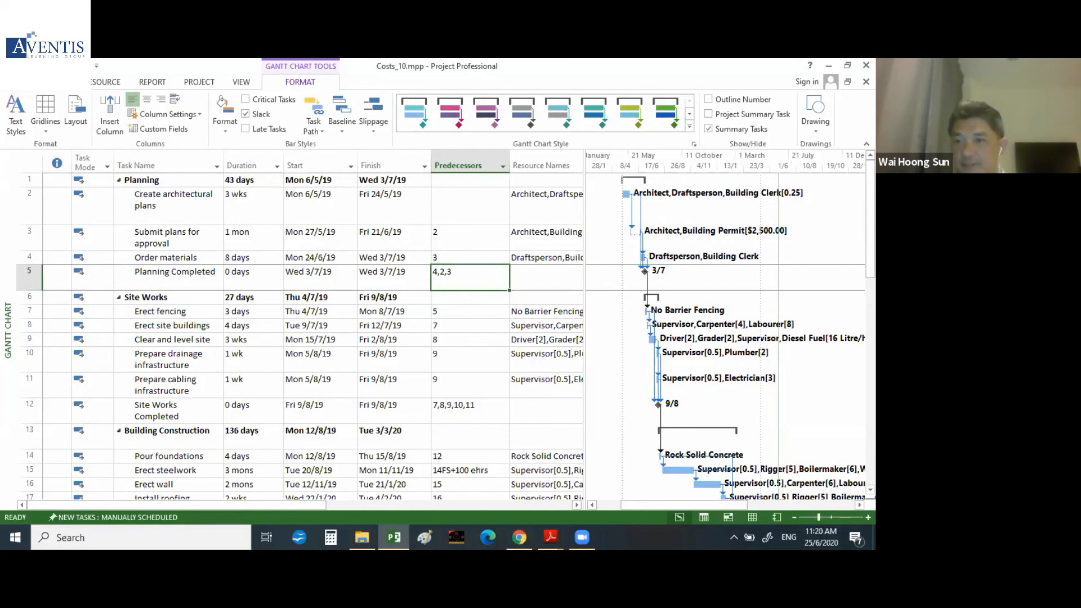
scroll(683, 208, "down", 4)
scroll(445, 335, "down", 6)
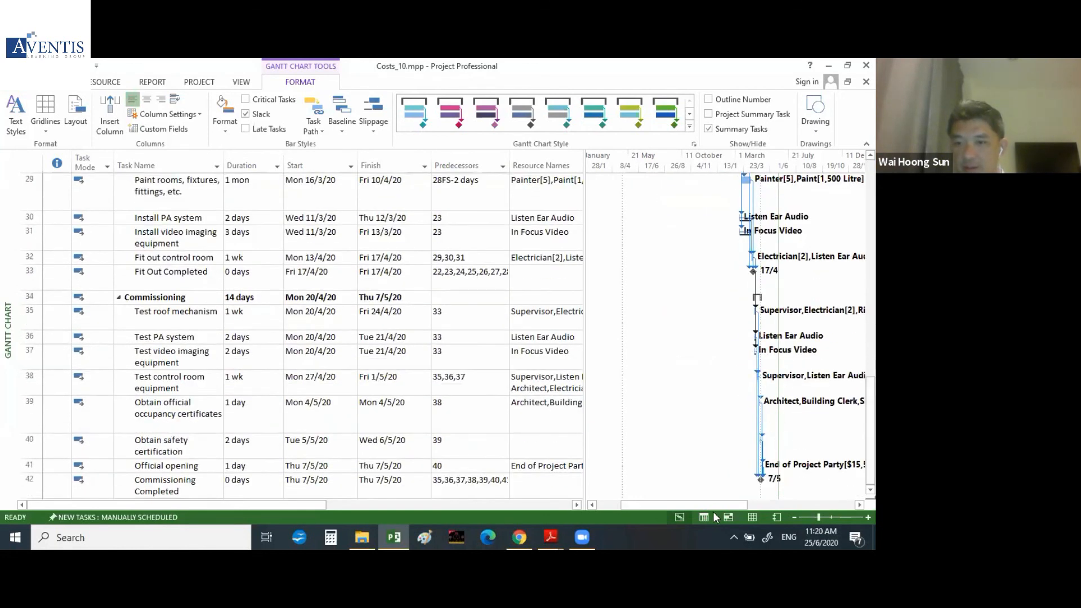
- Examine the Commissioning Completed milestone and compare the schedule's final tasks with its opening Planning tasks
mouse_move(718, 505)
left_mouse_down()
mouse_move(742, 507)
mouse_move(721, 506)
left_mouse_up()
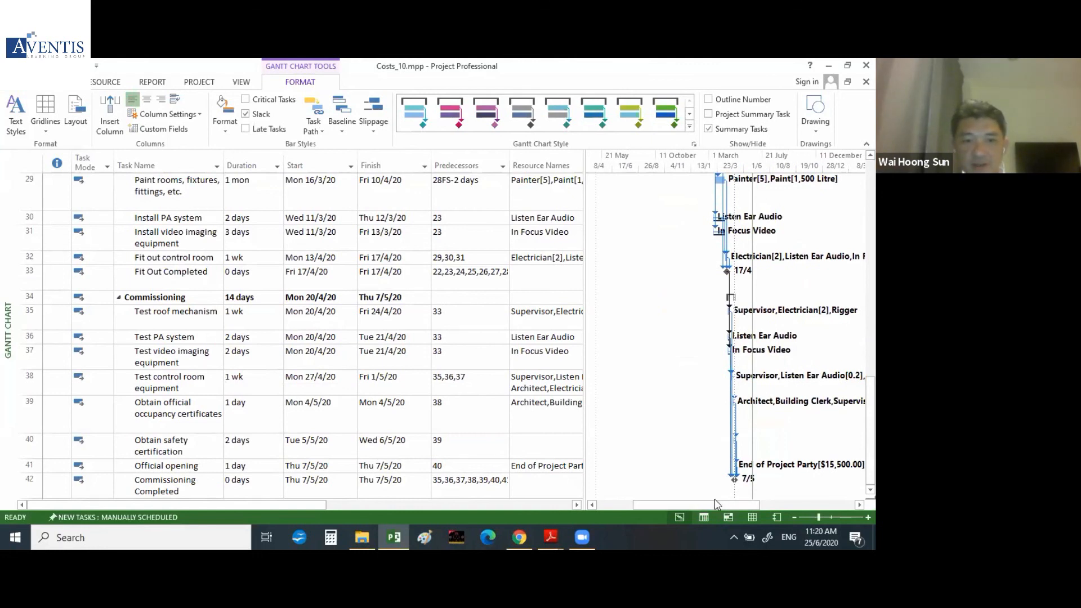
left_click(313, 492)
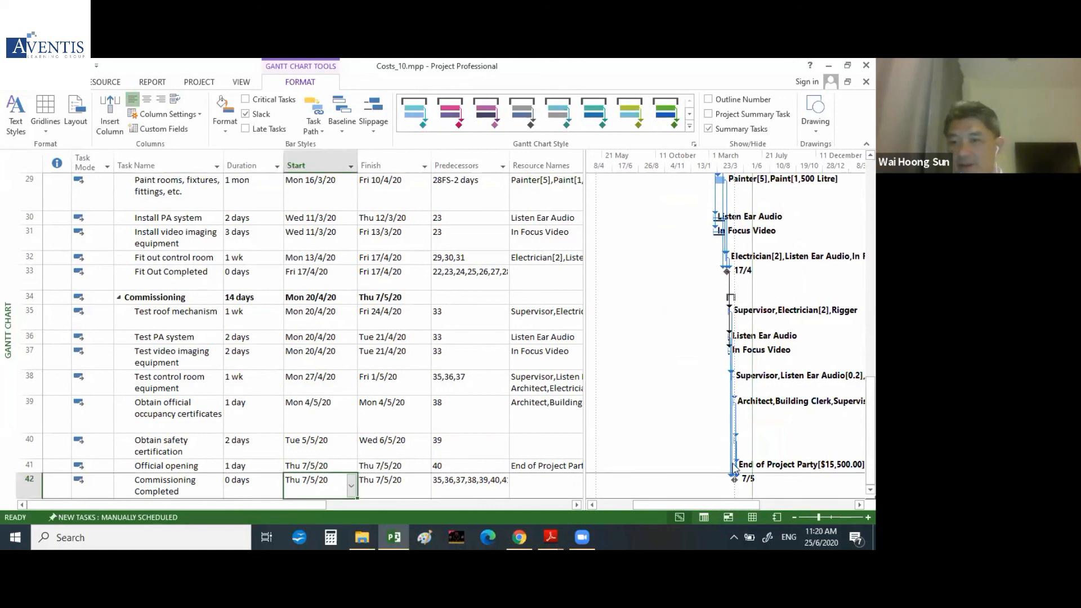
scroll(298, 338, "up", 10)
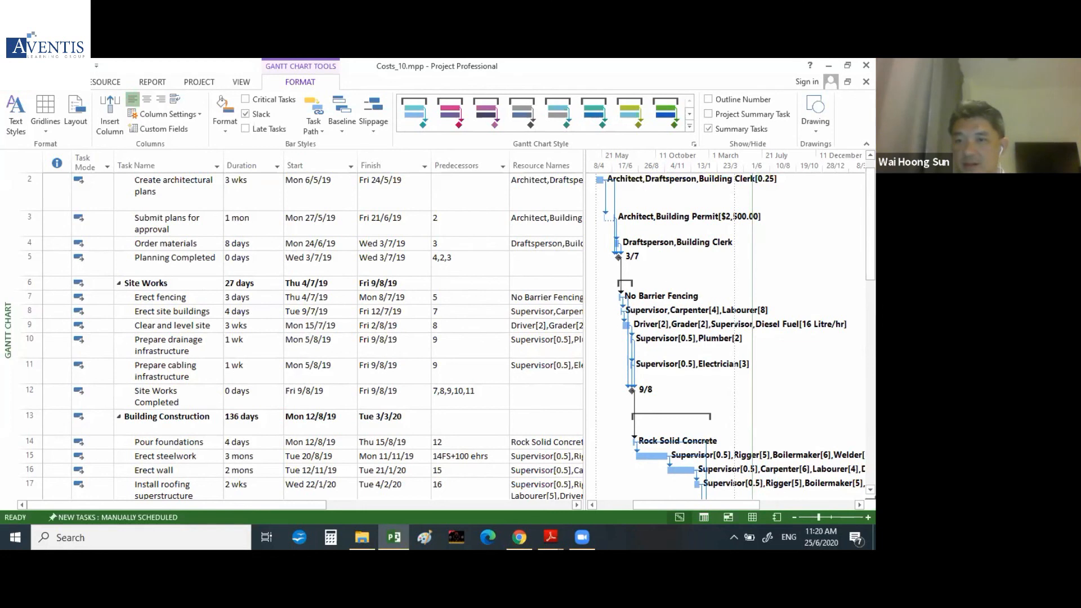
scroll(416, 493, "down", 10)
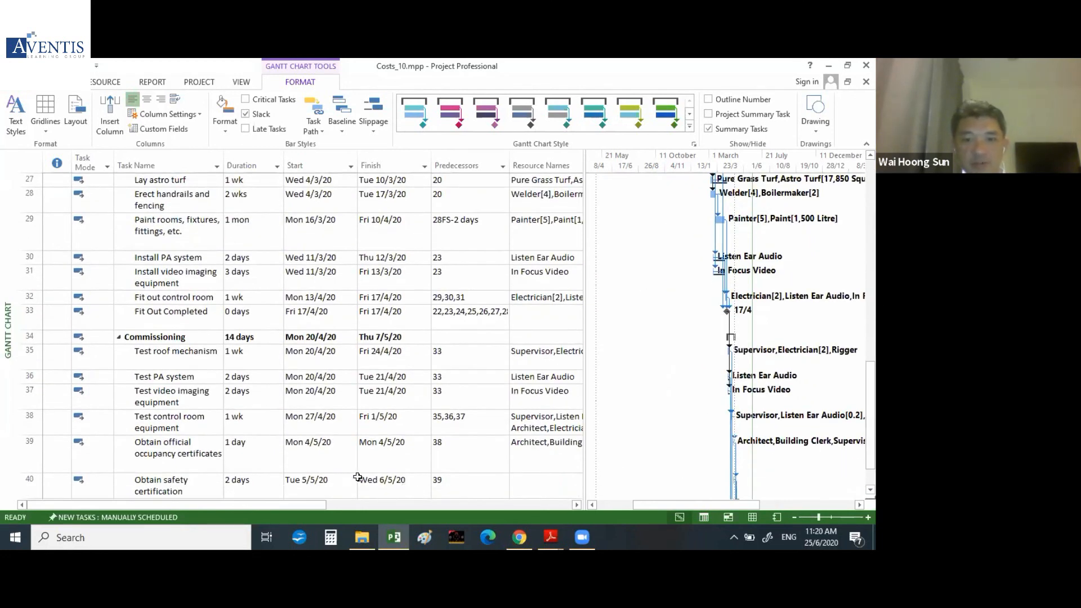
left_click(306, 485)
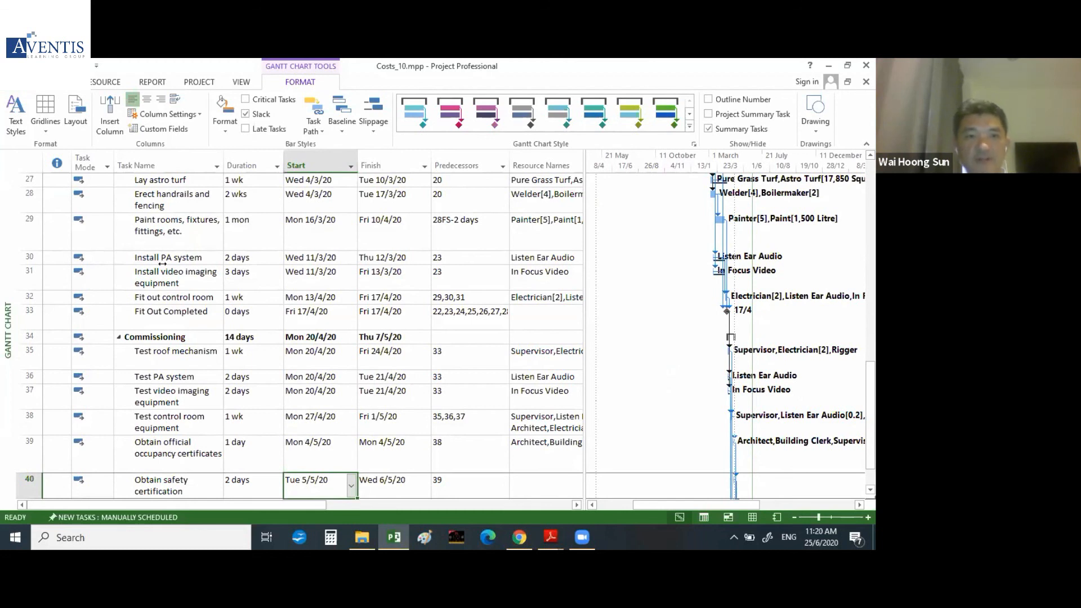
- View the project statistics for start, finish, duration, work and cost from the project information
left_click(199, 82)
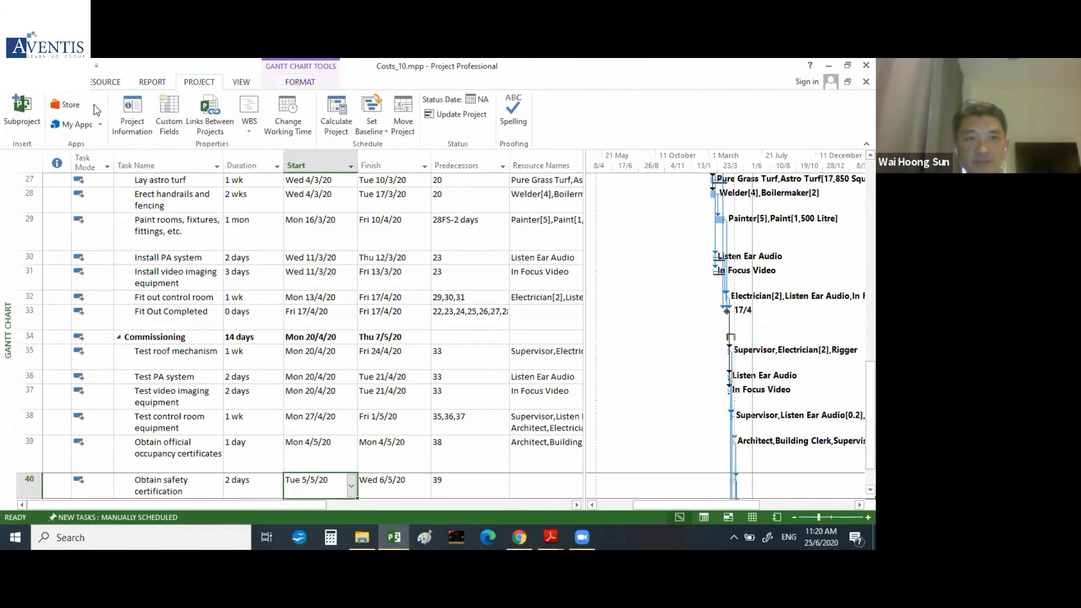
left_click(132, 116)
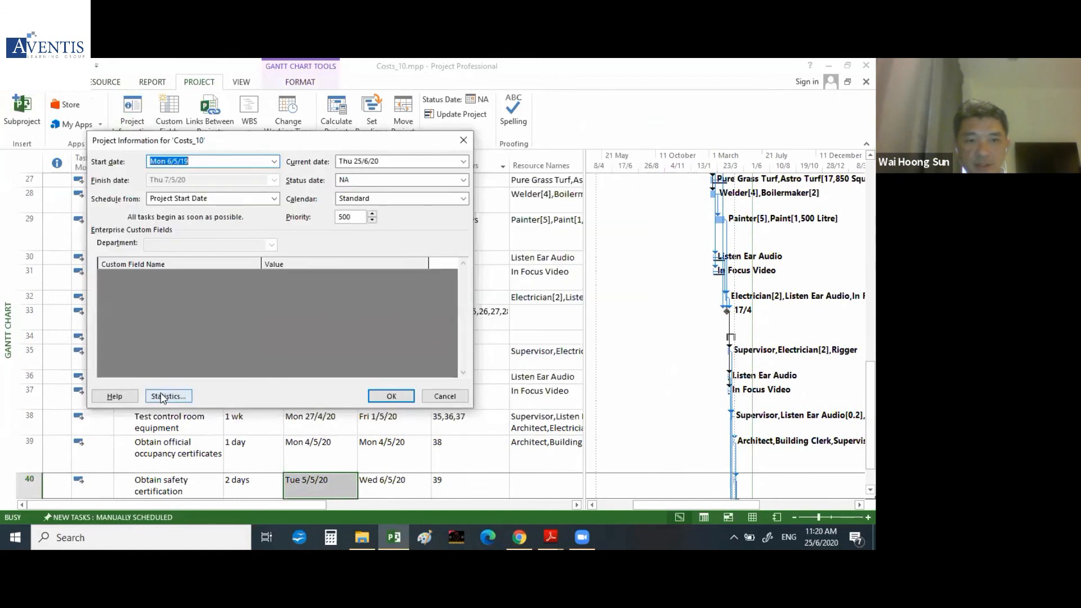
left_click(164, 396)
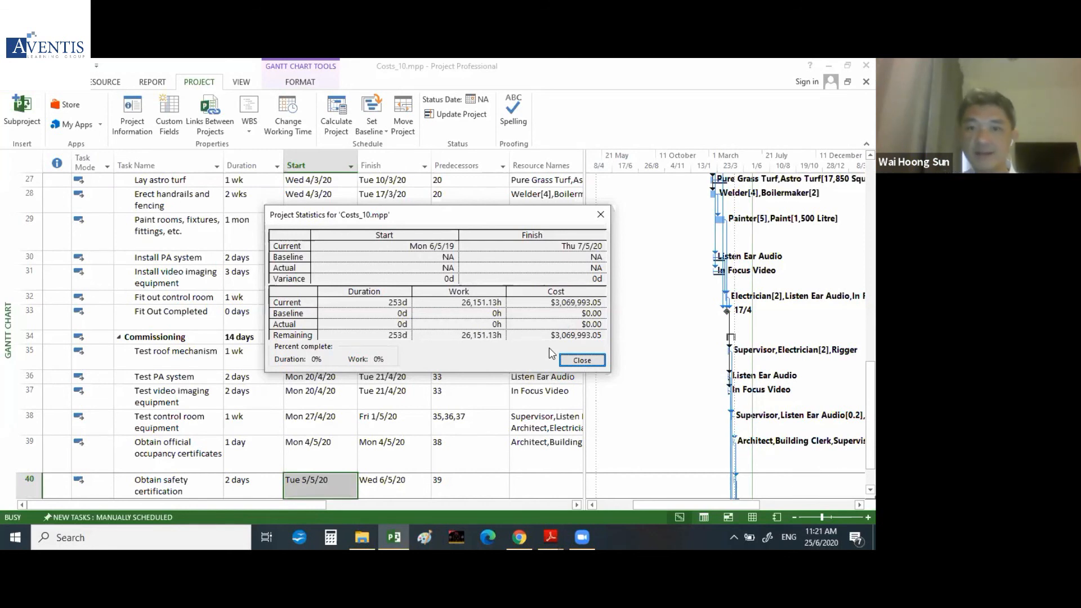
left_click(576, 360)
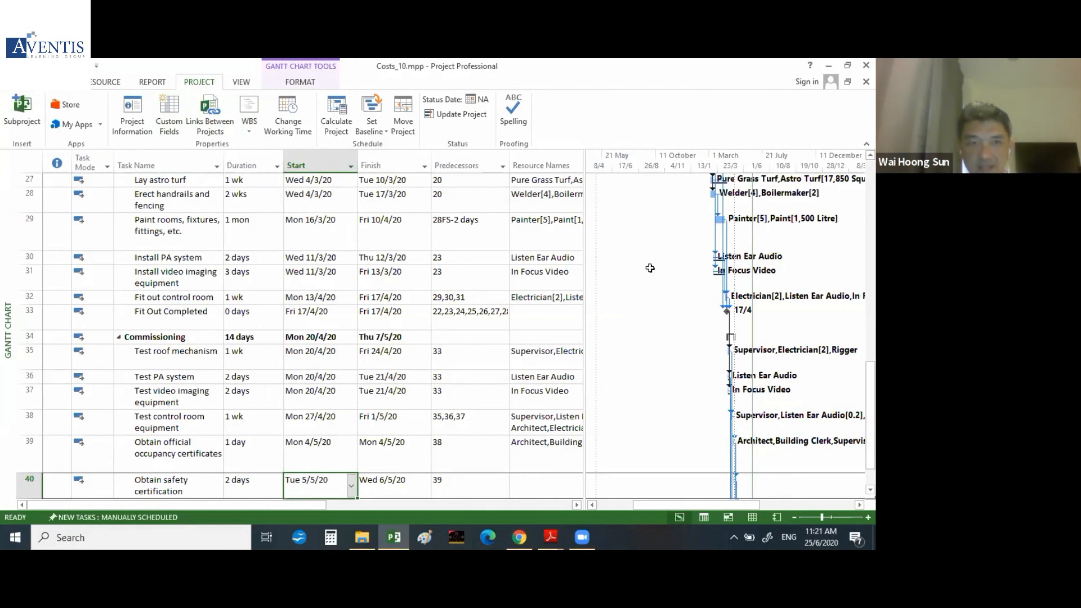
- Show the Team Planner and coarsen its timescale to 15 days to view the resources' task assignments
left_click(102, 84)
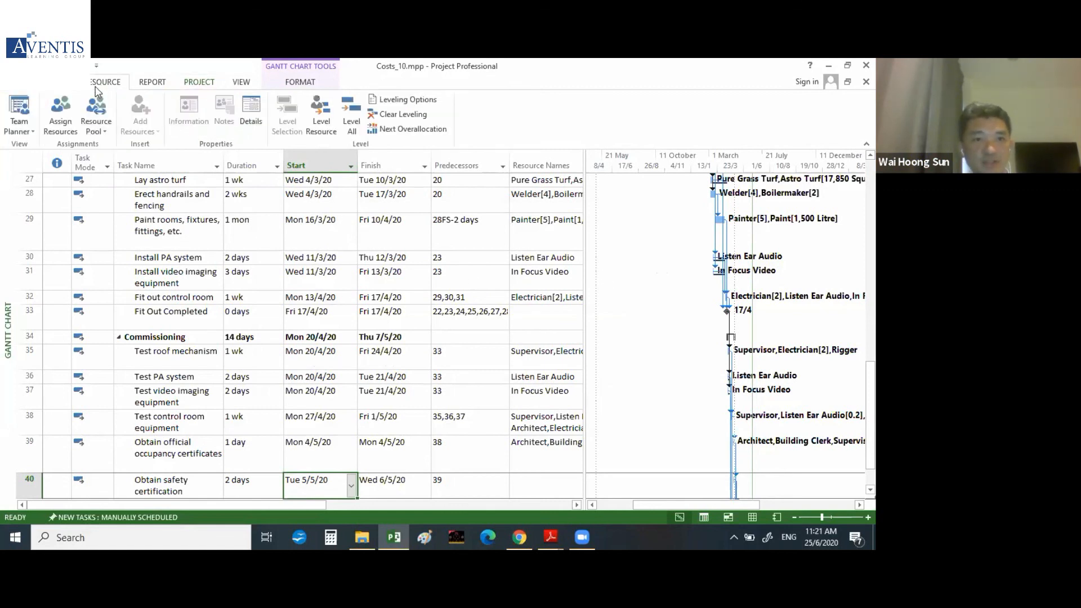
left_click(19, 106)
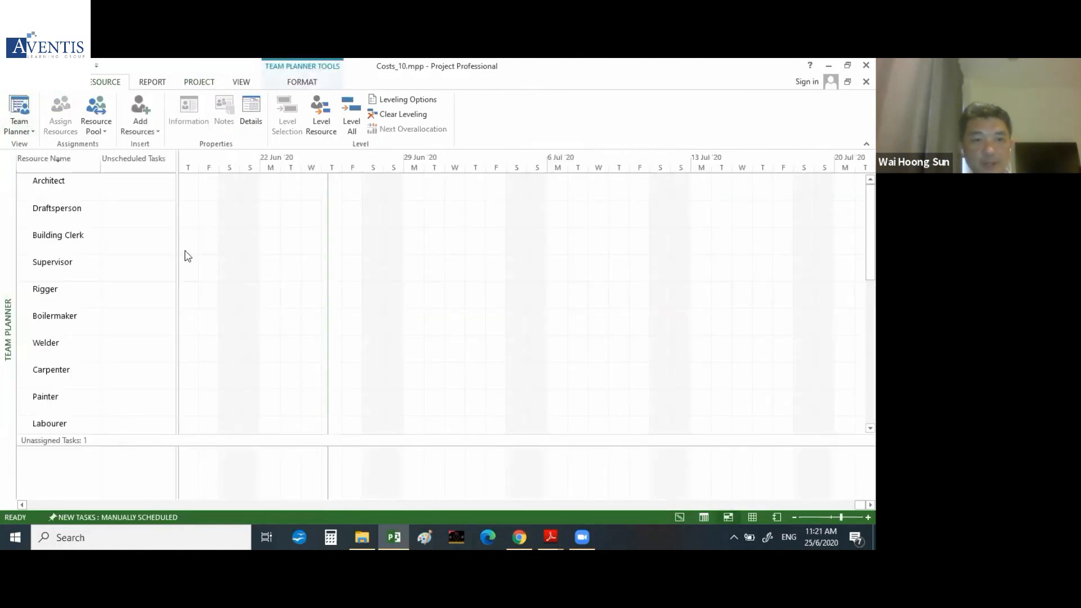
left_click(69, 185)
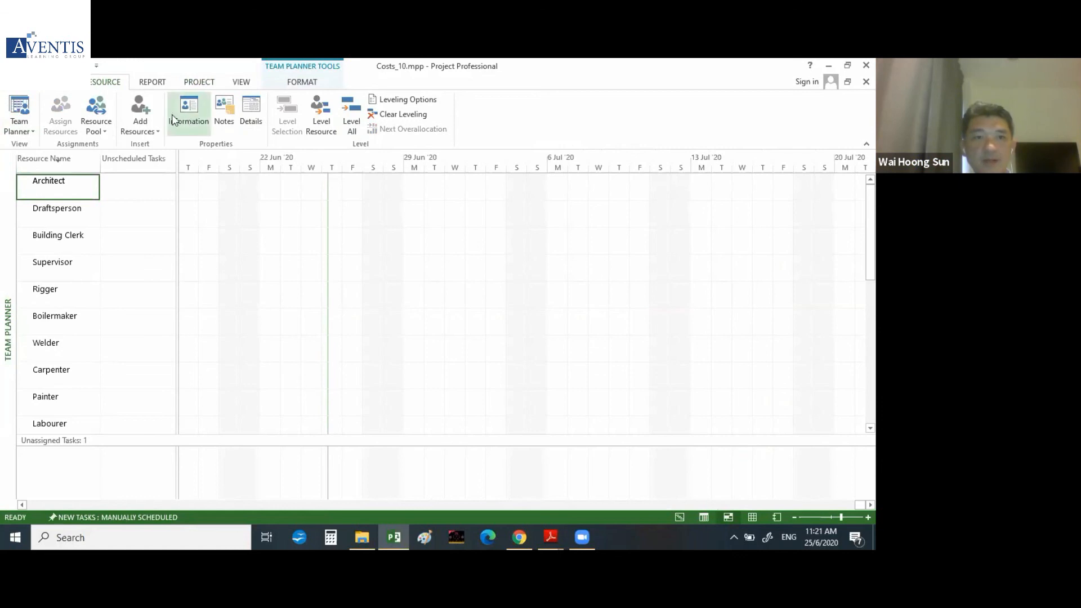
left_click(209, 82)
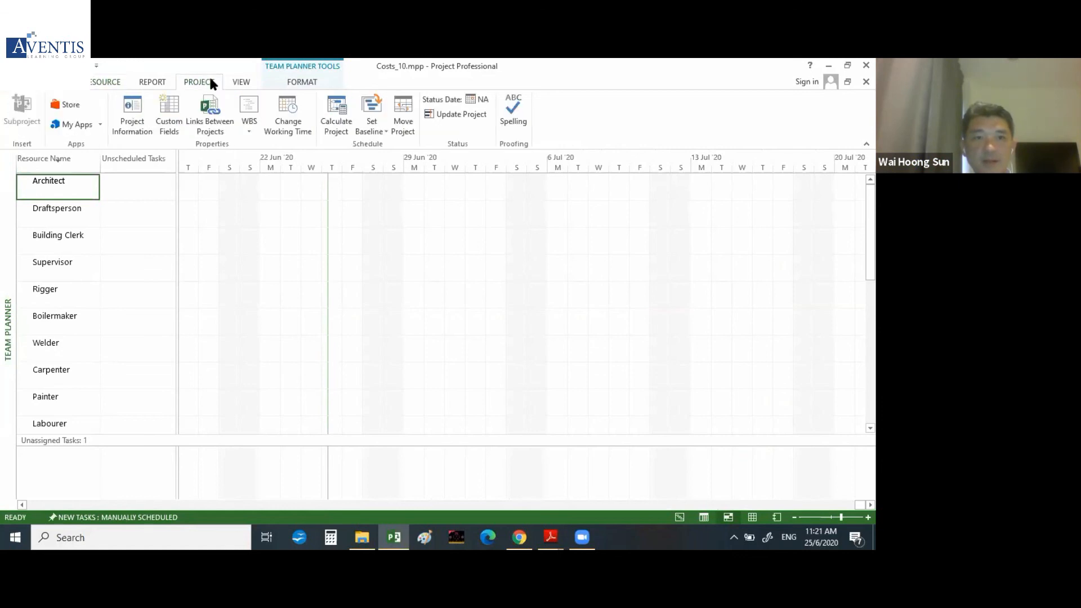
left_click(239, 82)
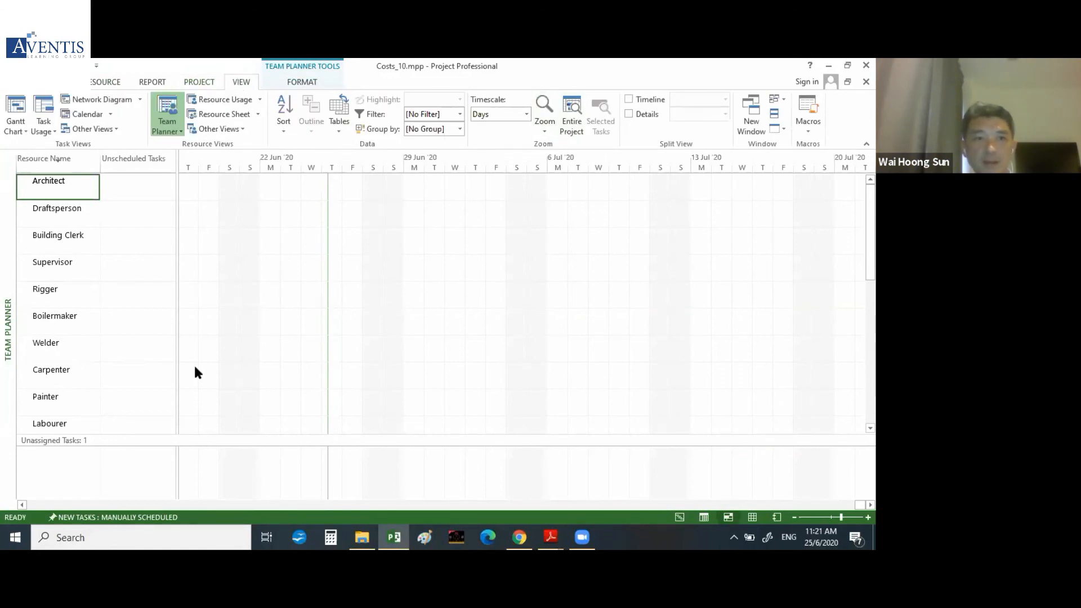
left_click(571, 285)
left_click(260, 507)
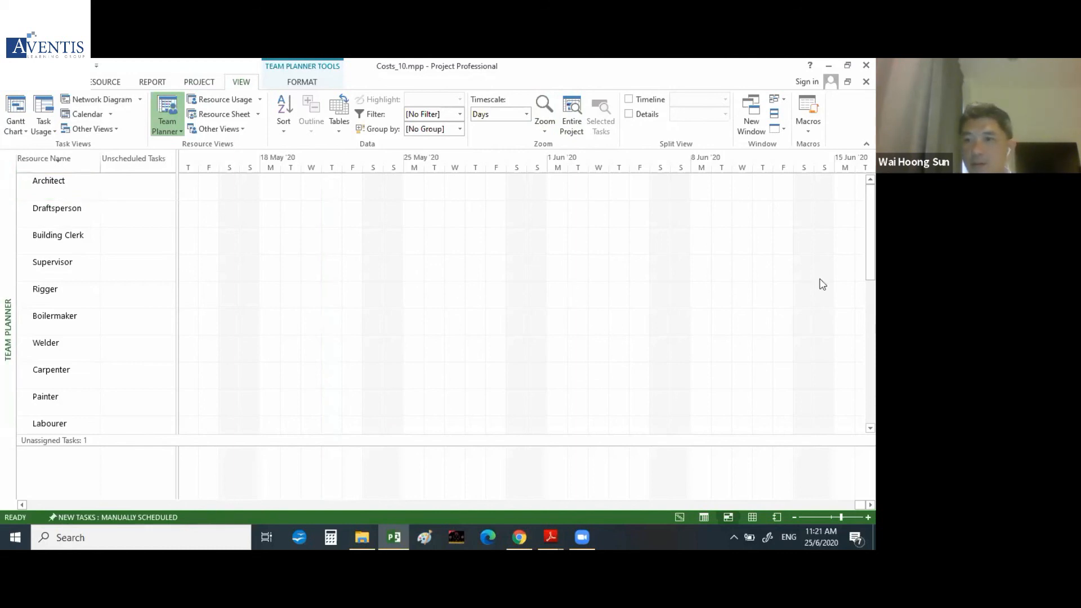
scroll(833, 310, "down", 3)
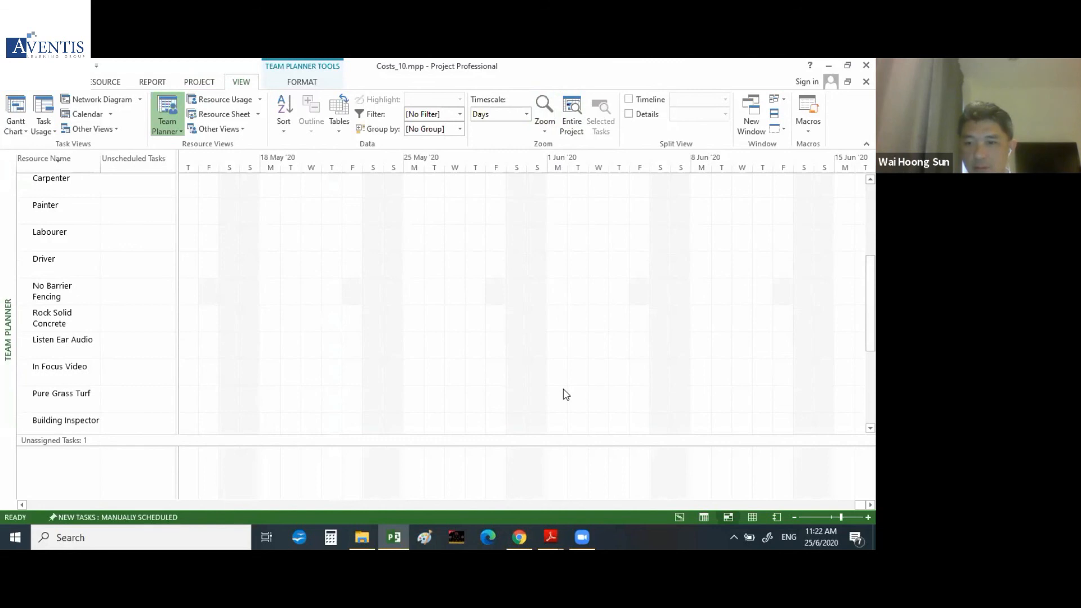
left_click(794, 516)
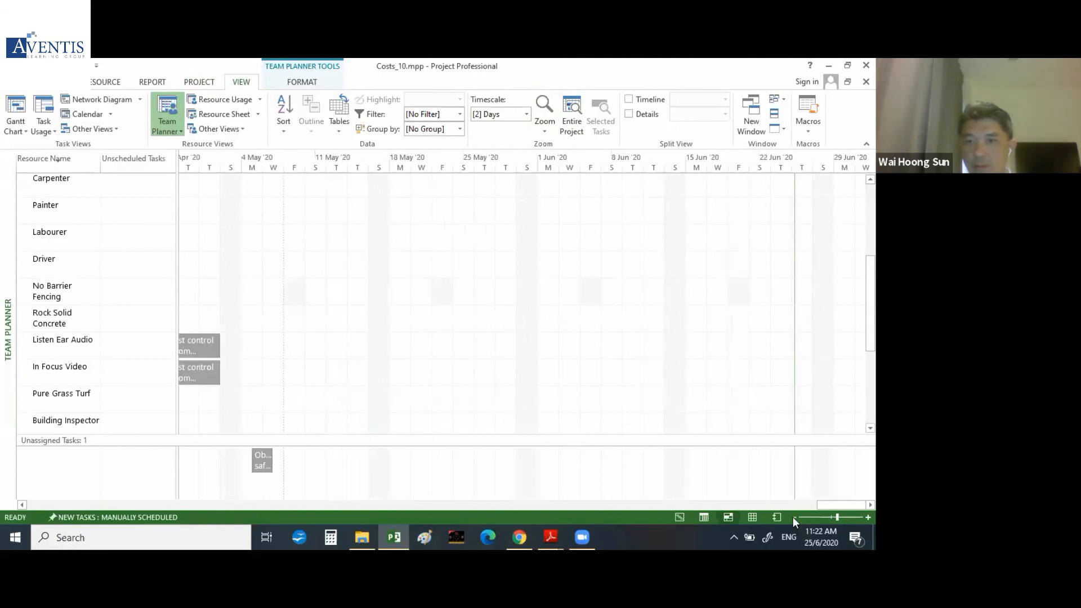
left_click(794, 517)
left_click(794, 517)
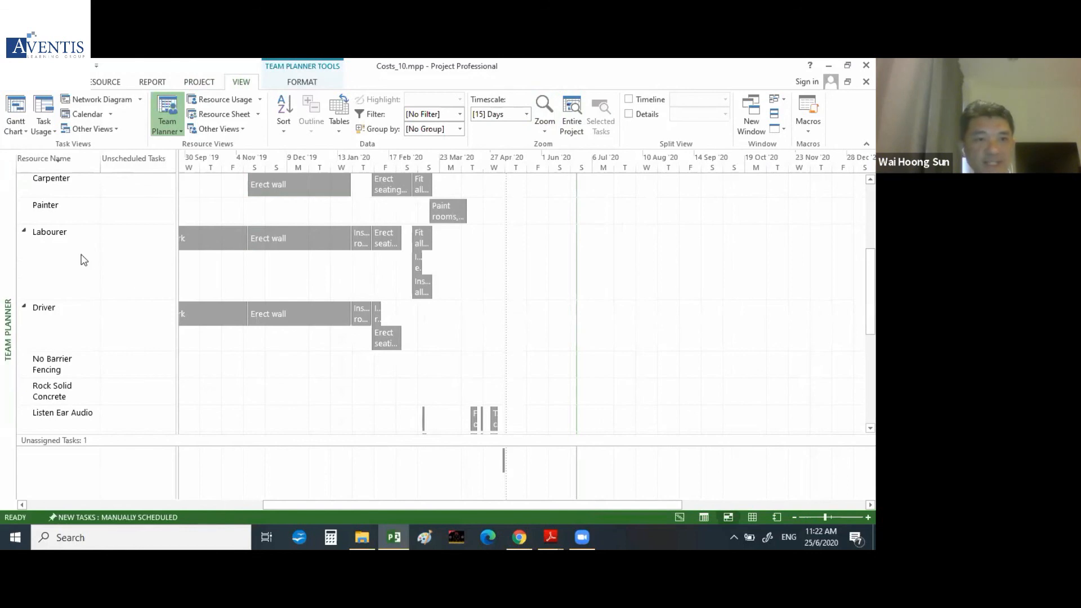
- Check the Carpenter resource's cost rate table without changing it, and return to the Gantt Chart view
double_click(55, 190)
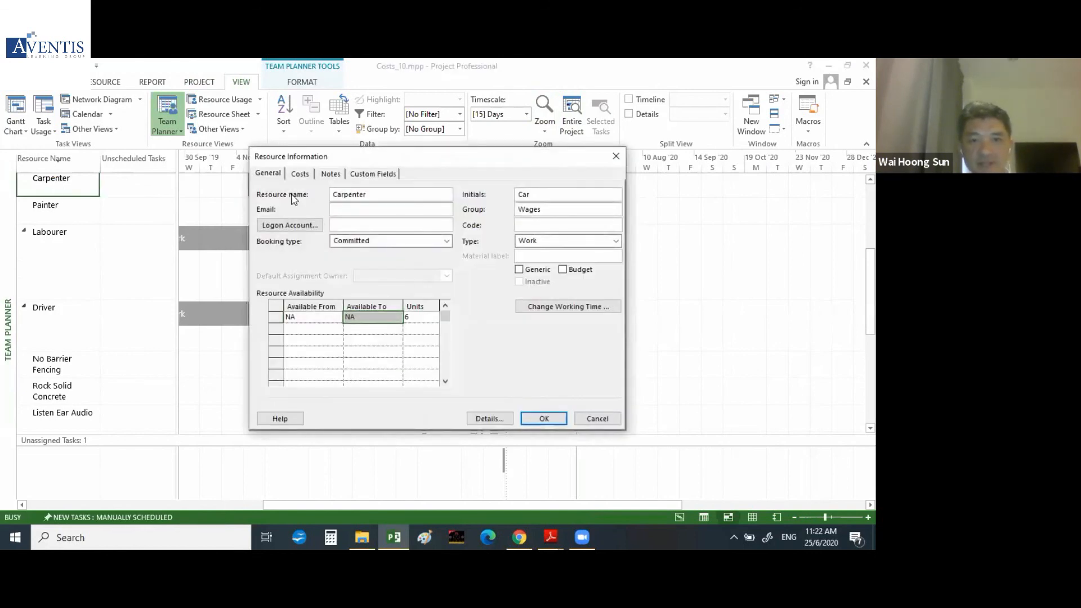
left_click_drag(376, 155, 460, 92)
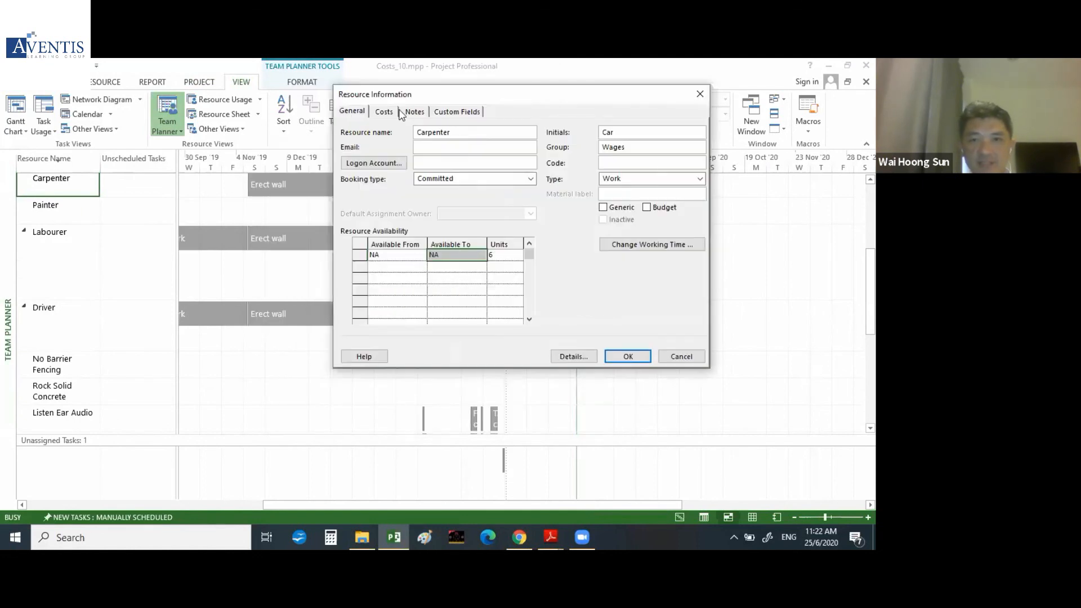
left_click(383, 112)
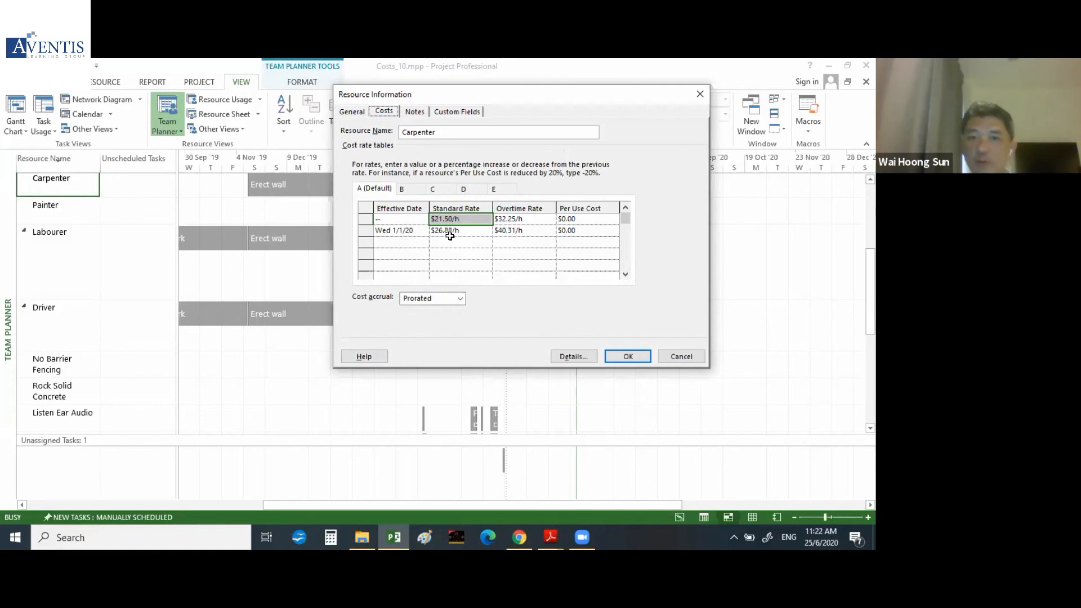
left_click(681, 356)
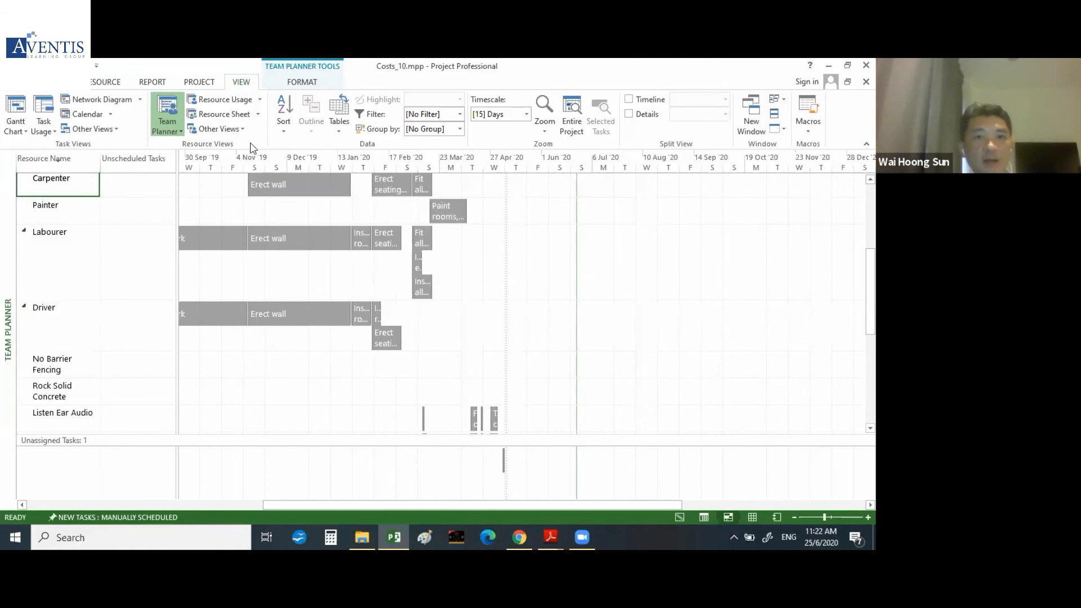
left_click(15, 112)
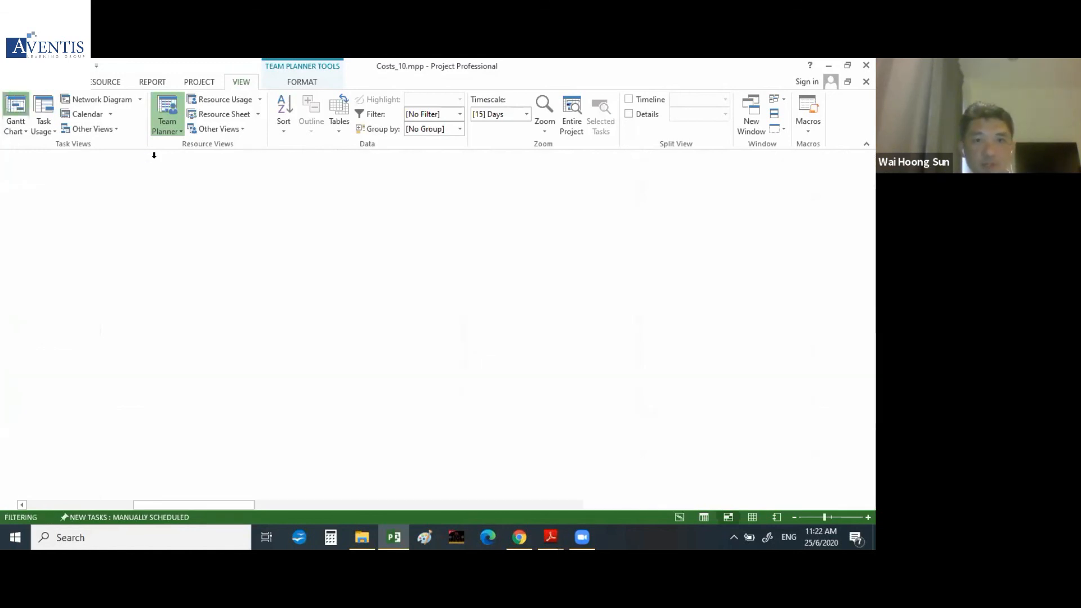
left_click(160, 88)
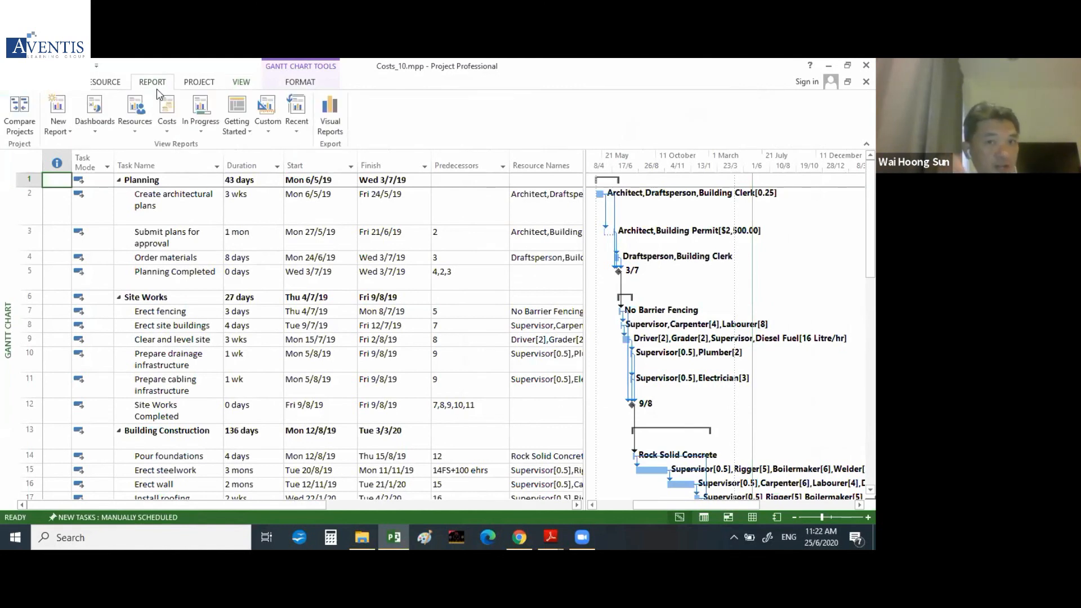
left_click(134, 112)
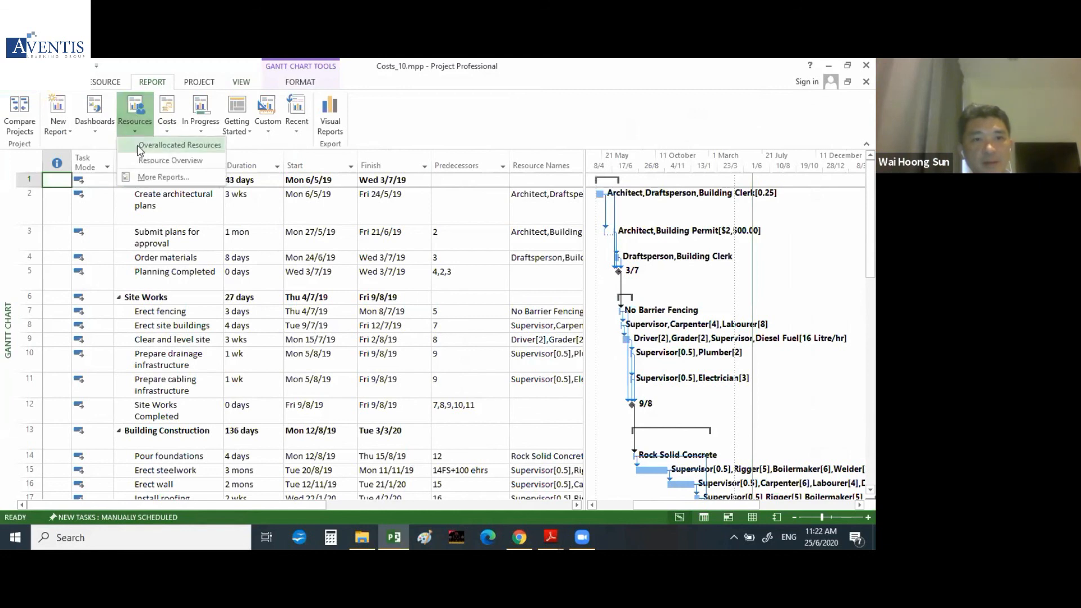
left_click(145, 178)
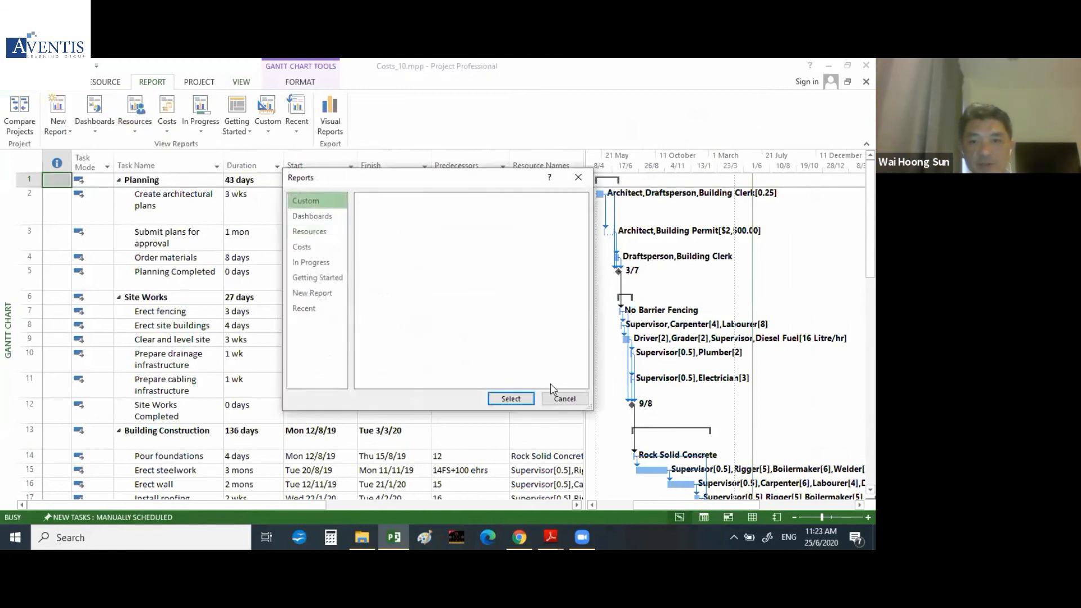
left_click(564, 399)
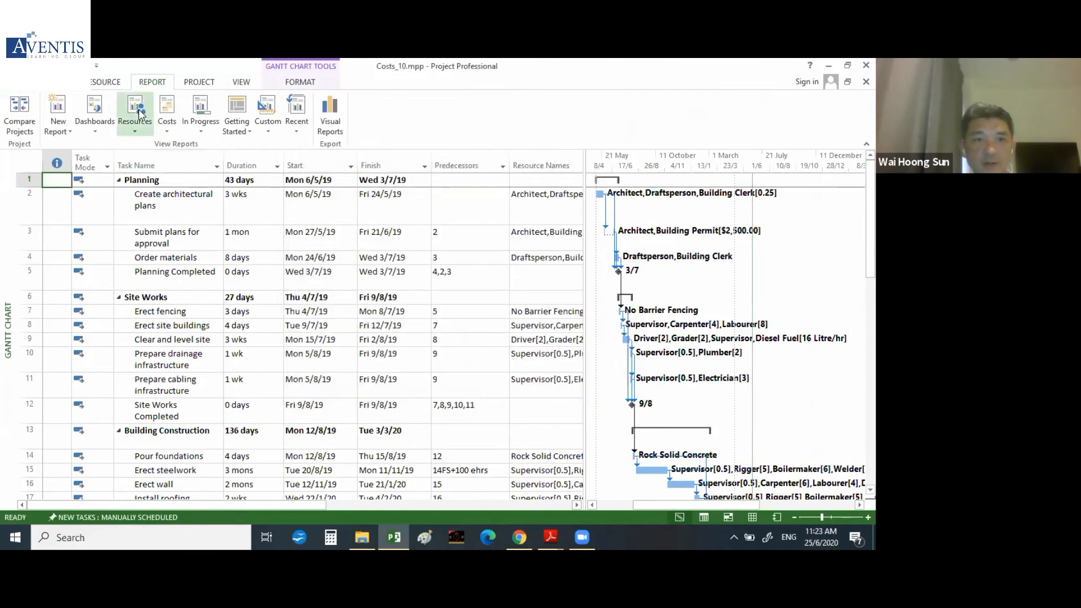
left_click(136, 129)
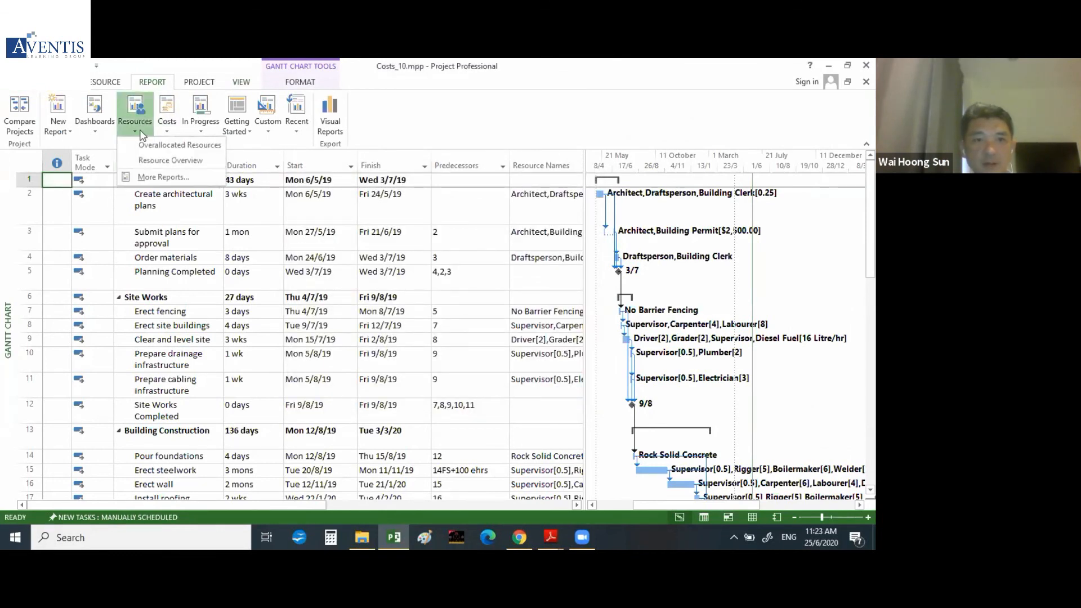
left_click(147, 178)
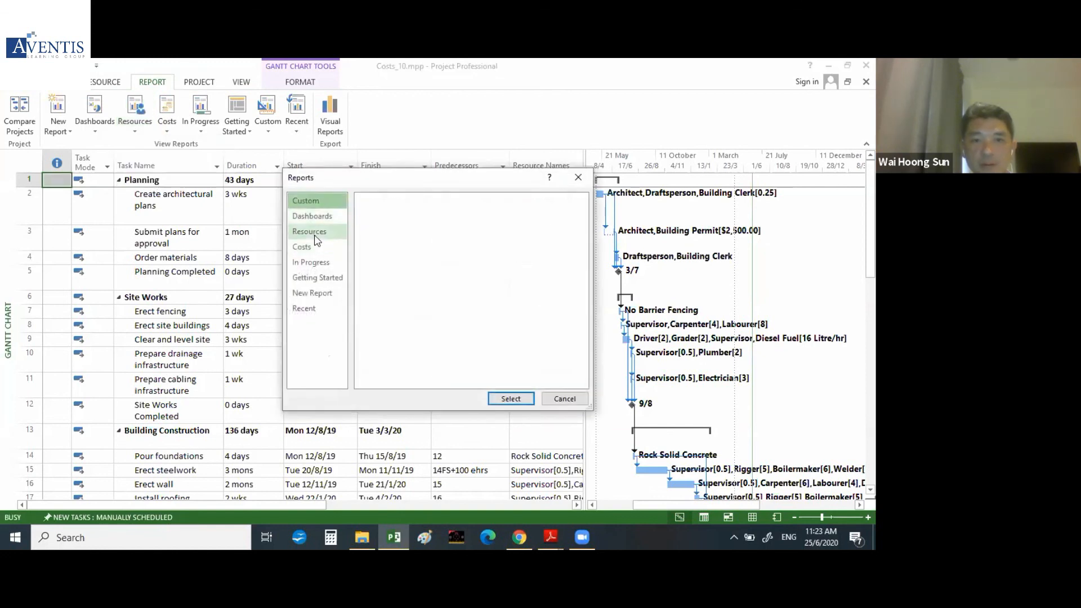
left_click(565, 398)
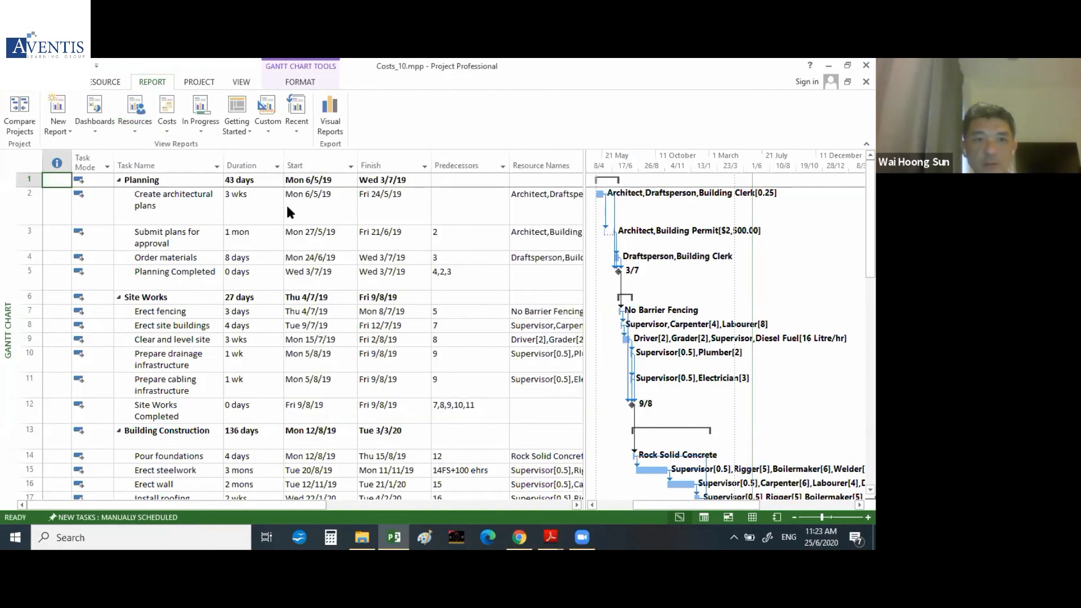
- Display the Resource Cost Overview report and review its cost status, cost distribution and cost details
left_click(164, 108)
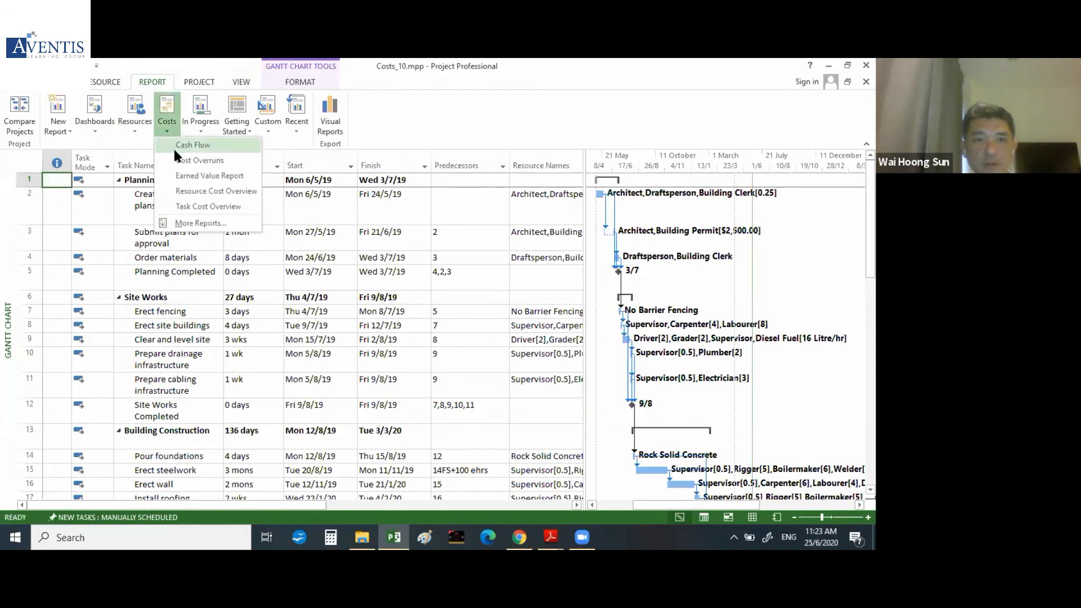
left_click(187, 194)
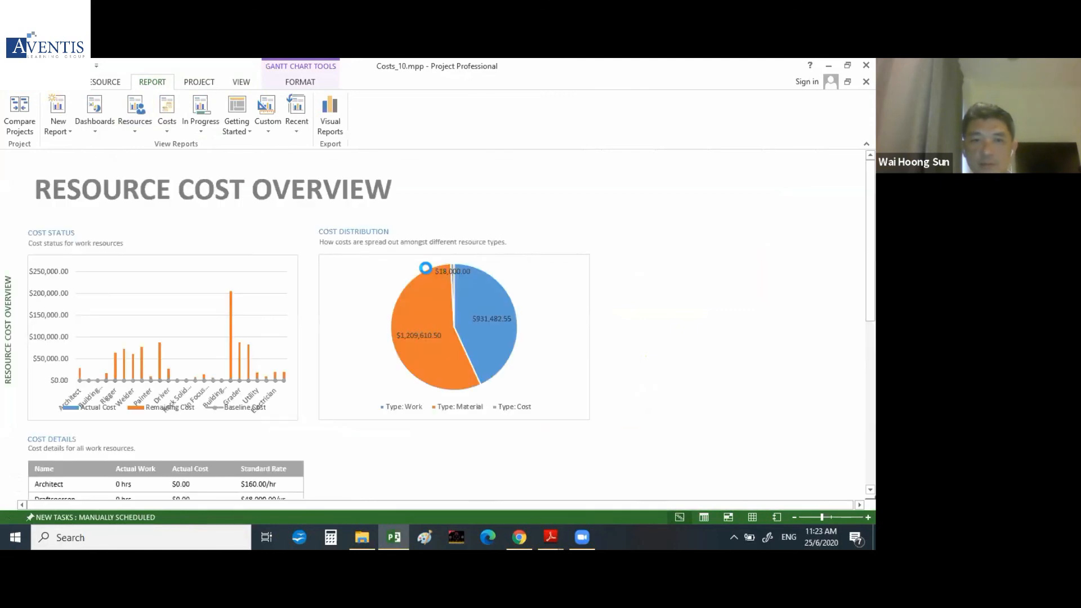
left_click_drag(871, 242, 871, 271)
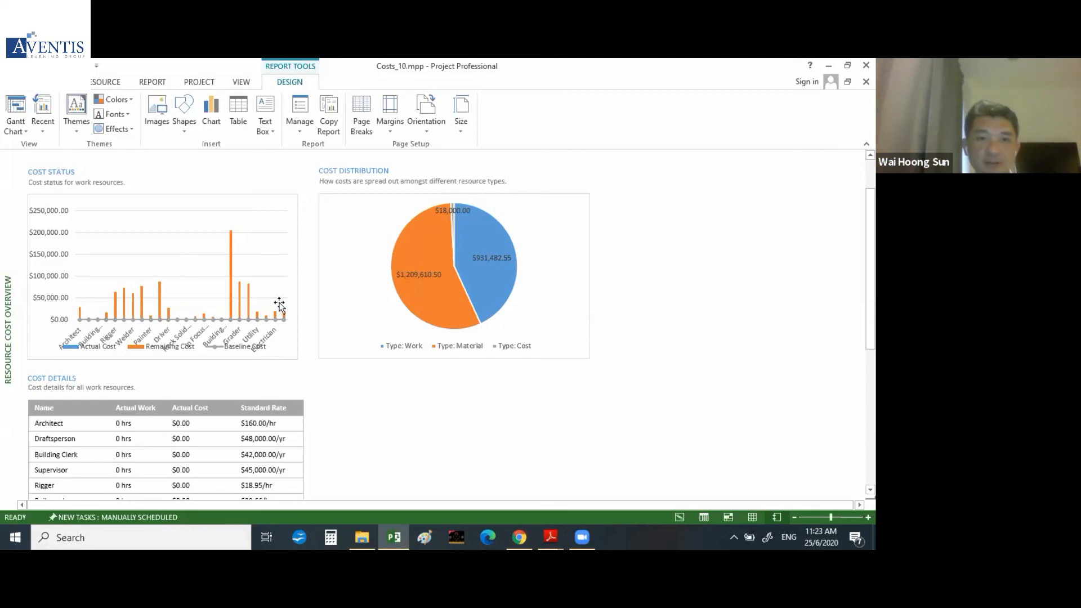
- Display the Task Cost Overview report and review its cost status, cost distribution and cost details for the top-level tasks
left_click(199, 83)
left_click(158, 83)
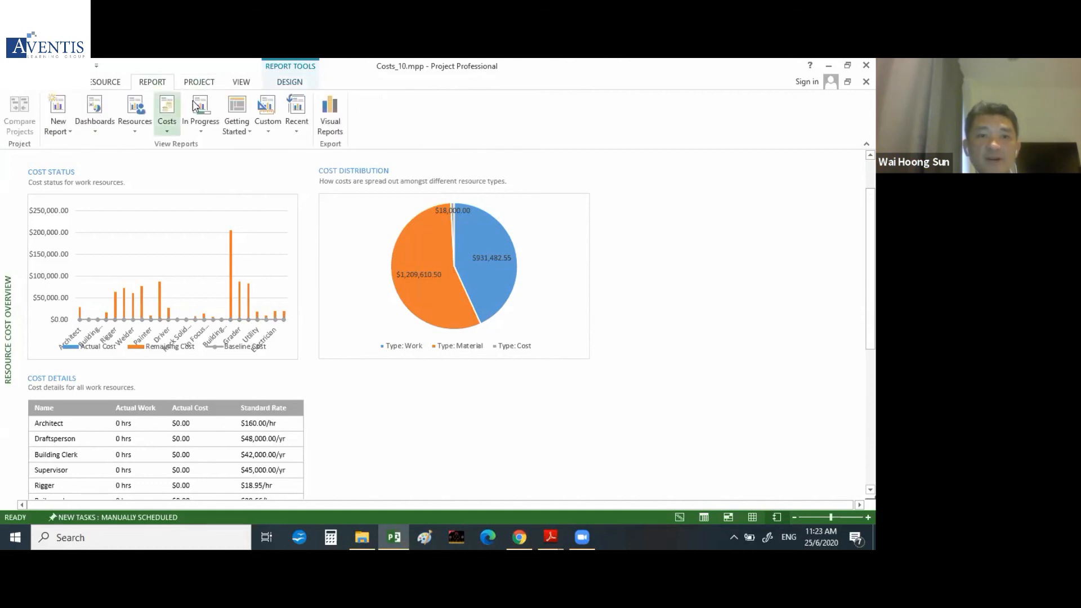
left_click(169, 113)
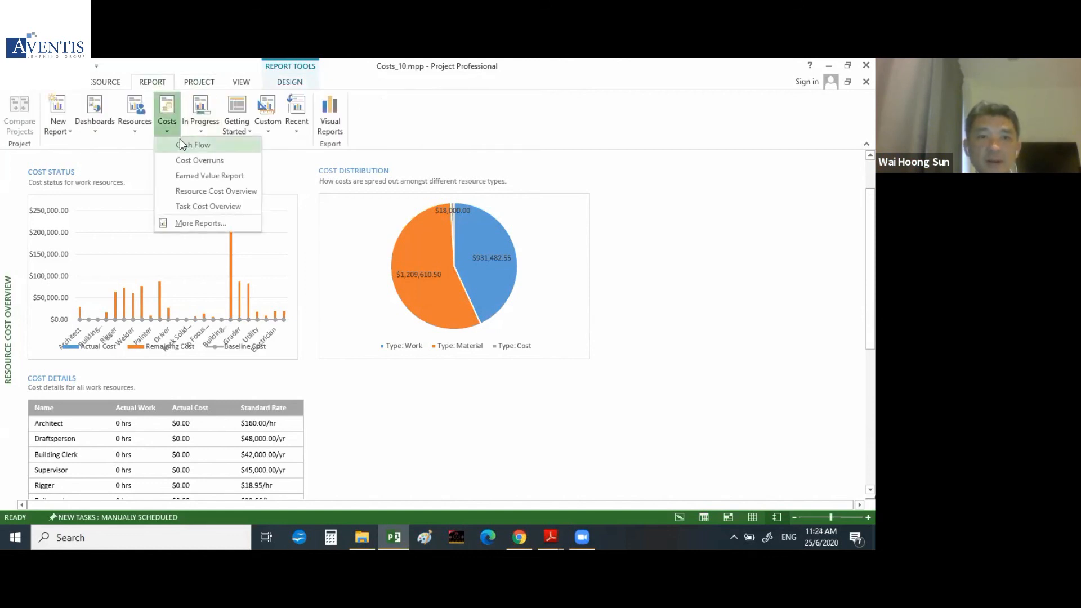
left_click(193, 206)
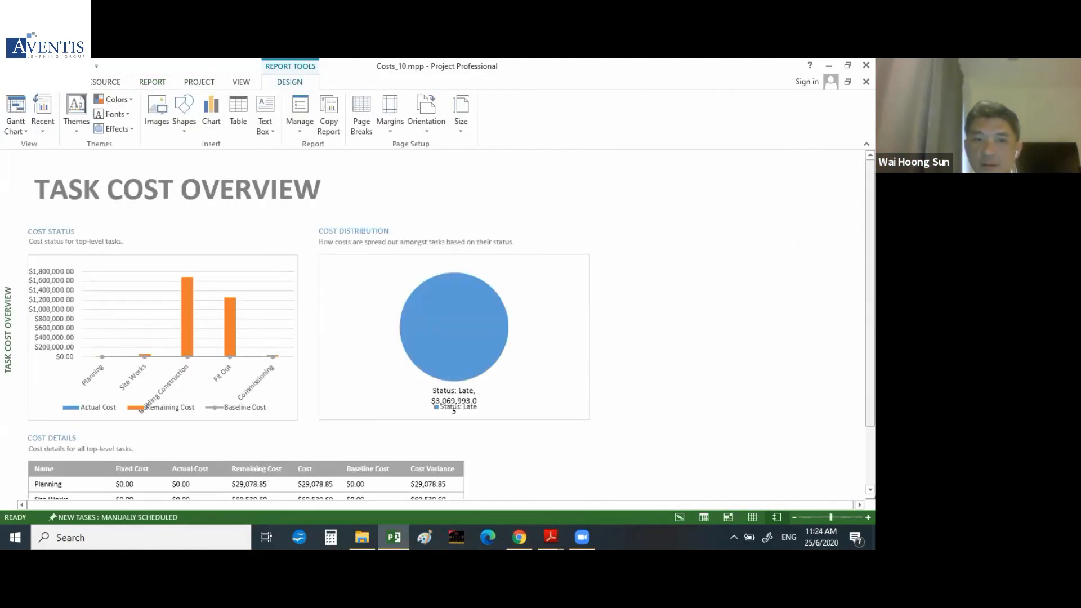
scroll(445, 327, "down", 1)
scroll(444, 327, "down", 1)
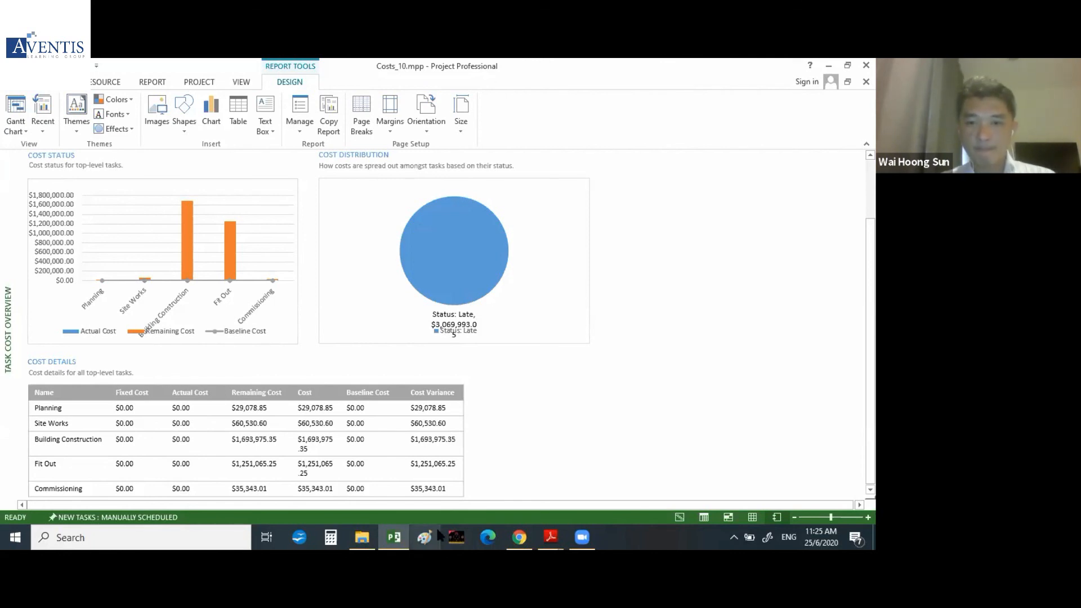
left_click(592, 531)
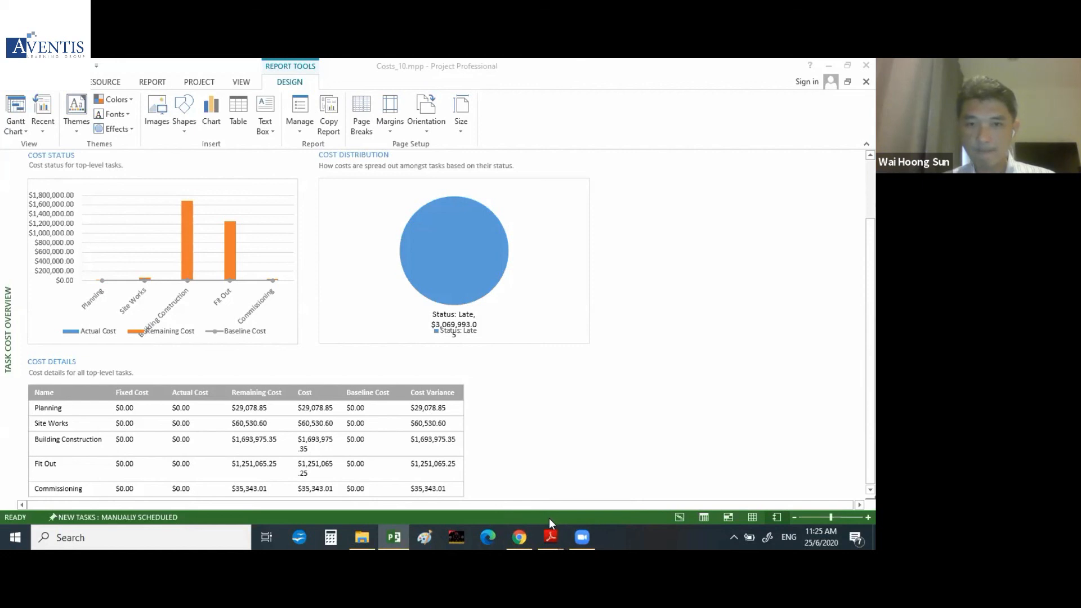
left_click(518, 537)
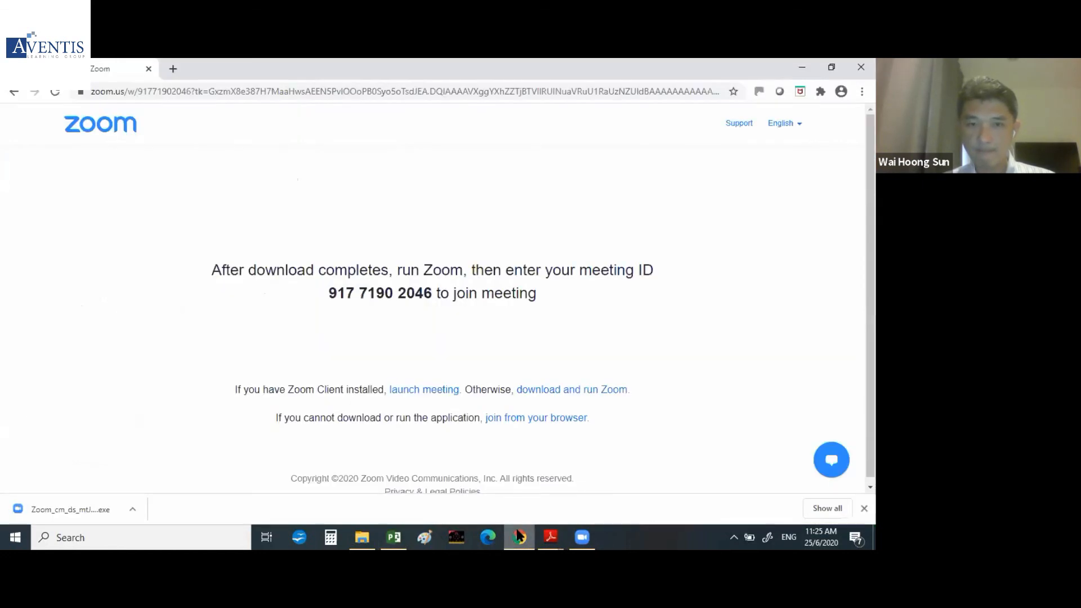
left_click(519, 537)
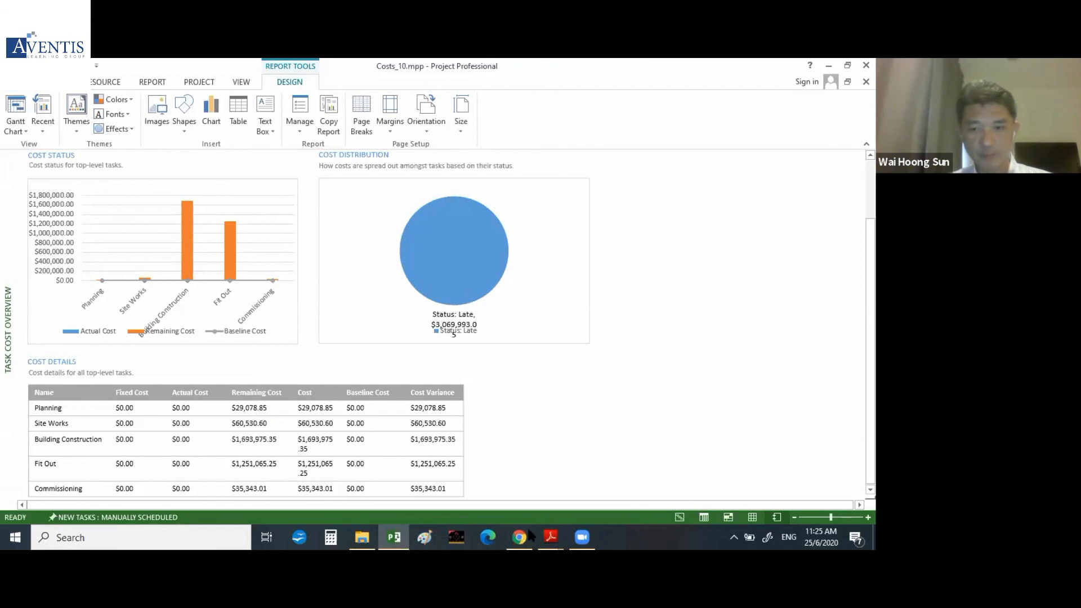
- Switch to AventisWebinarSlides.pdf in Adobe Reader to show the upcoming live stream course slide on page 2
left_click(552, 536)
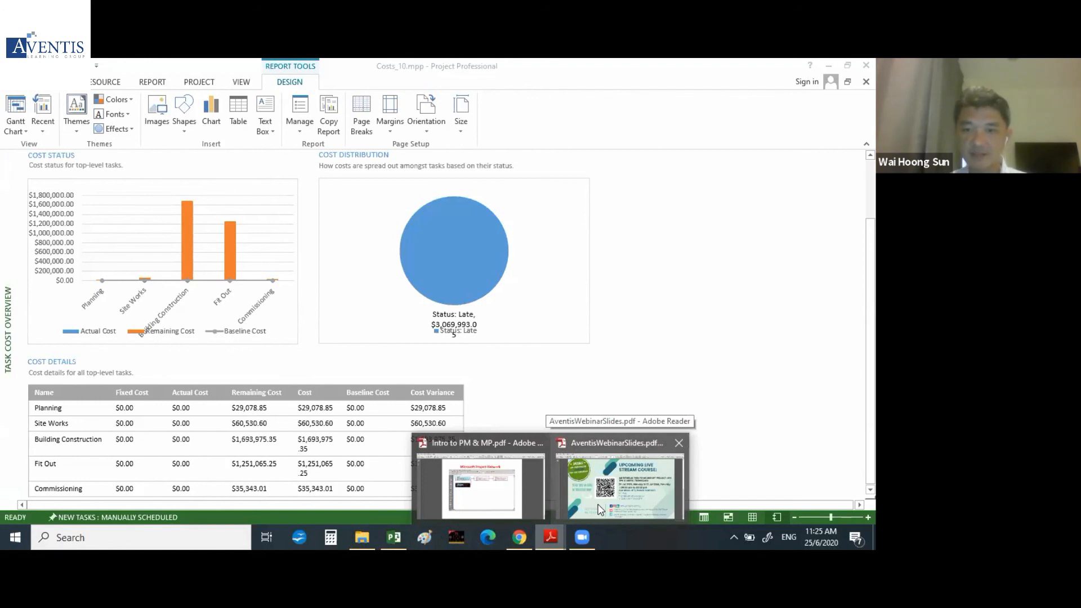
left_click(676, 282)
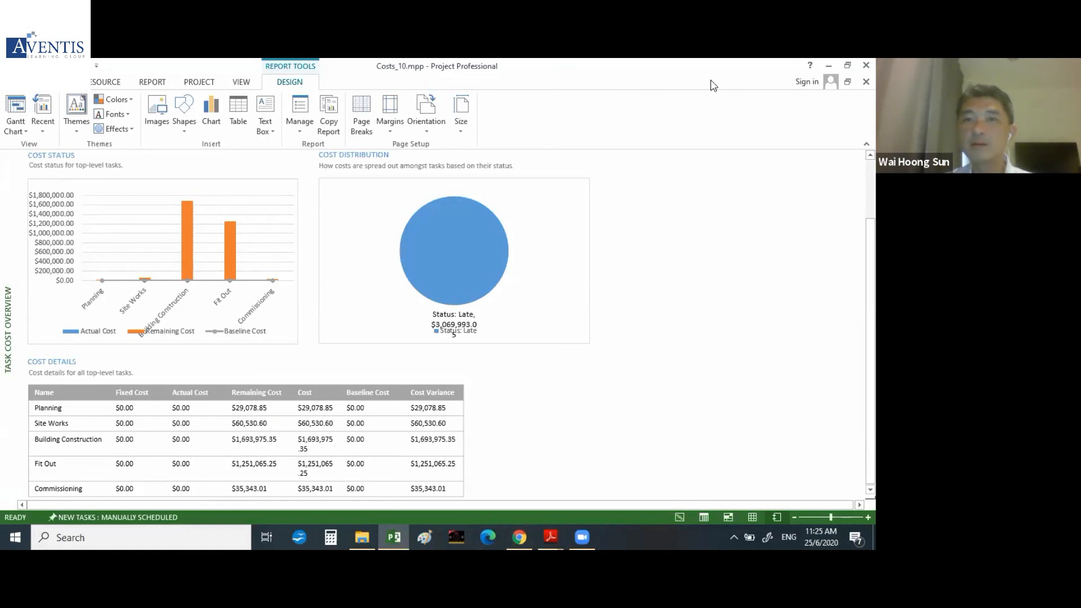
left_click(713, 85)
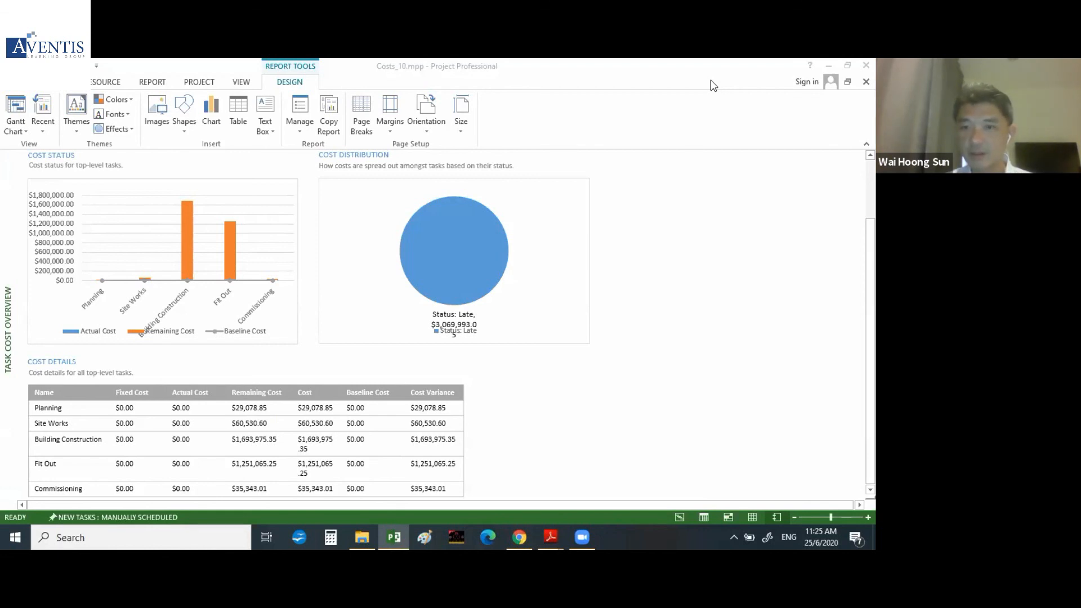
left_click(624, 396)
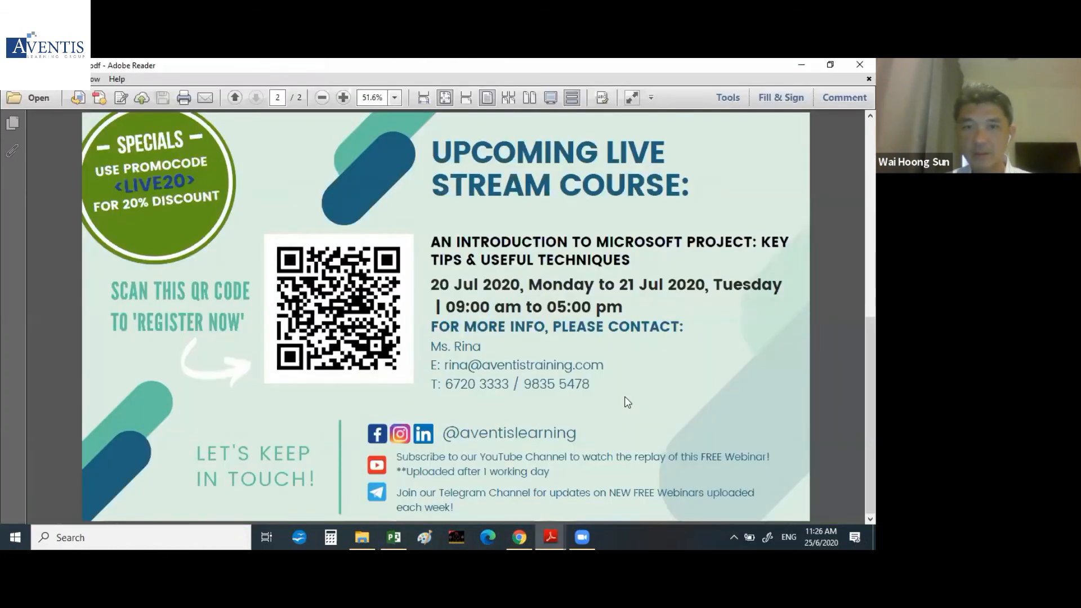